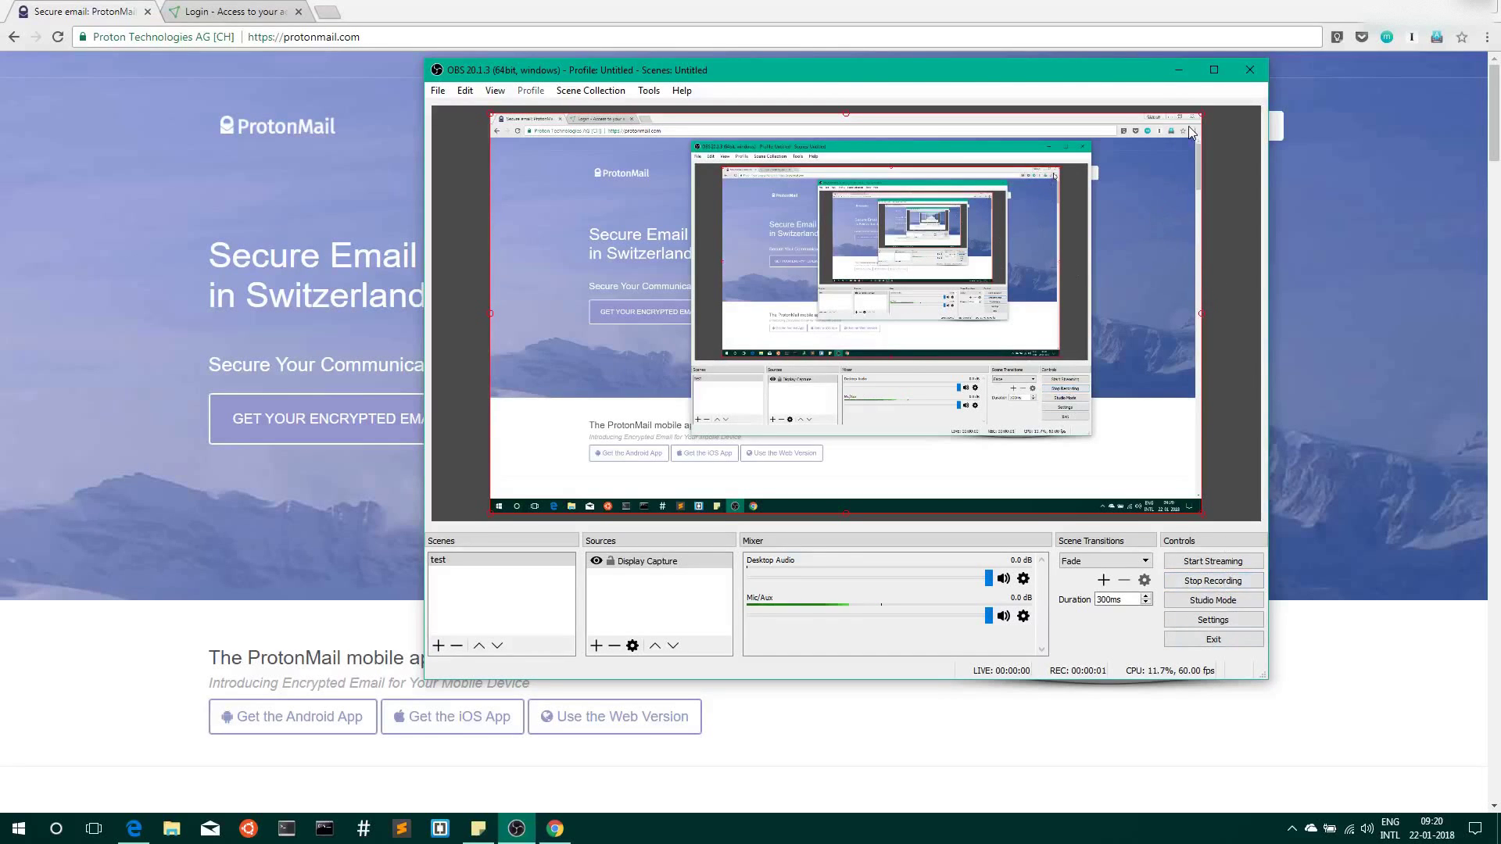
# Step: Minimize the OBS window so the ProtonMail homepage in Chrome is fully visible
pyautogui.click(1176, 63)
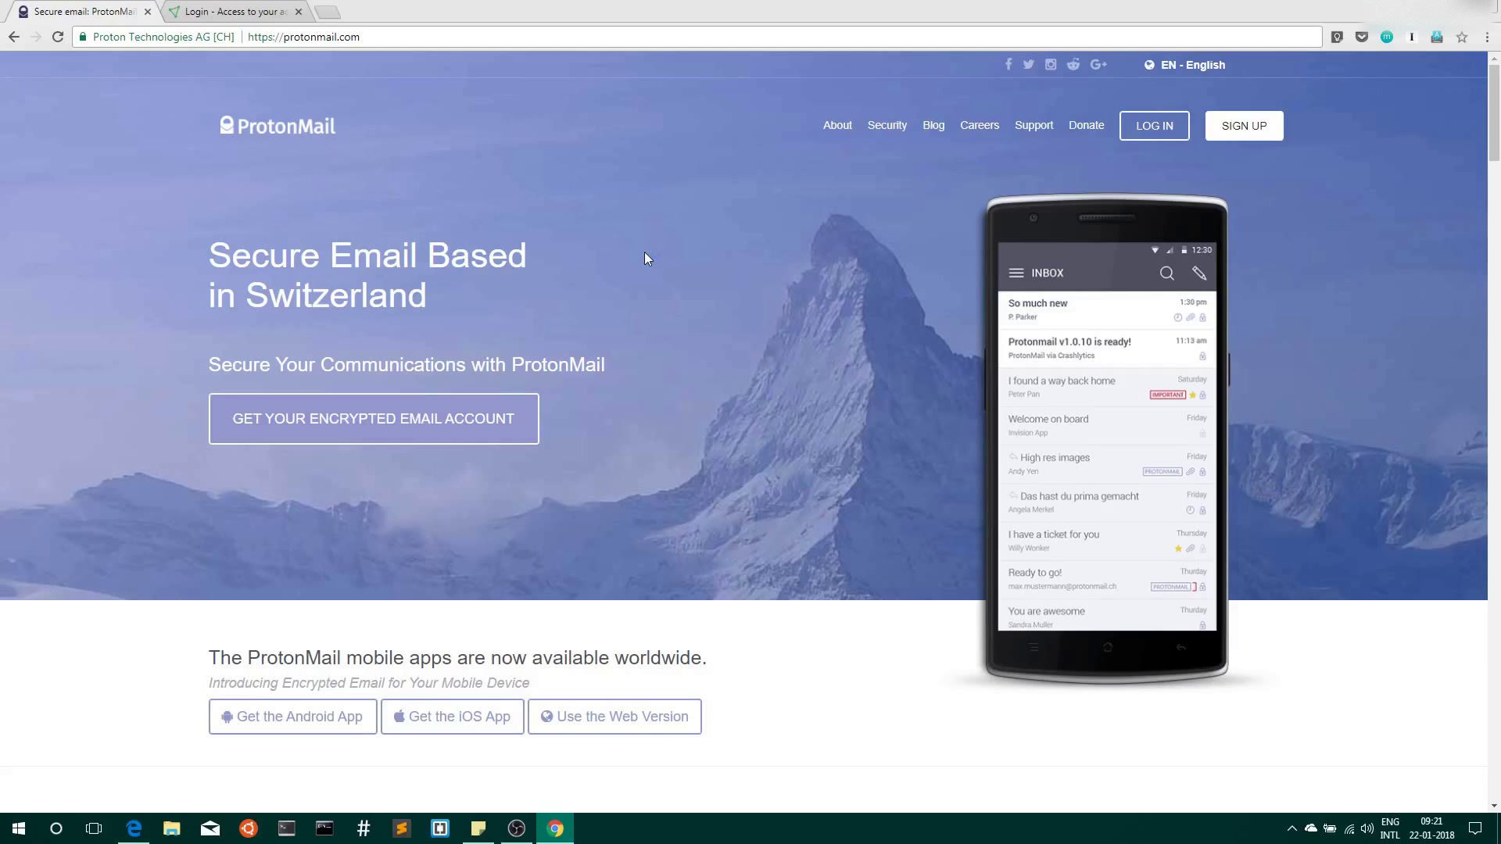
pyautogui.scroll(-5, 644, 259)
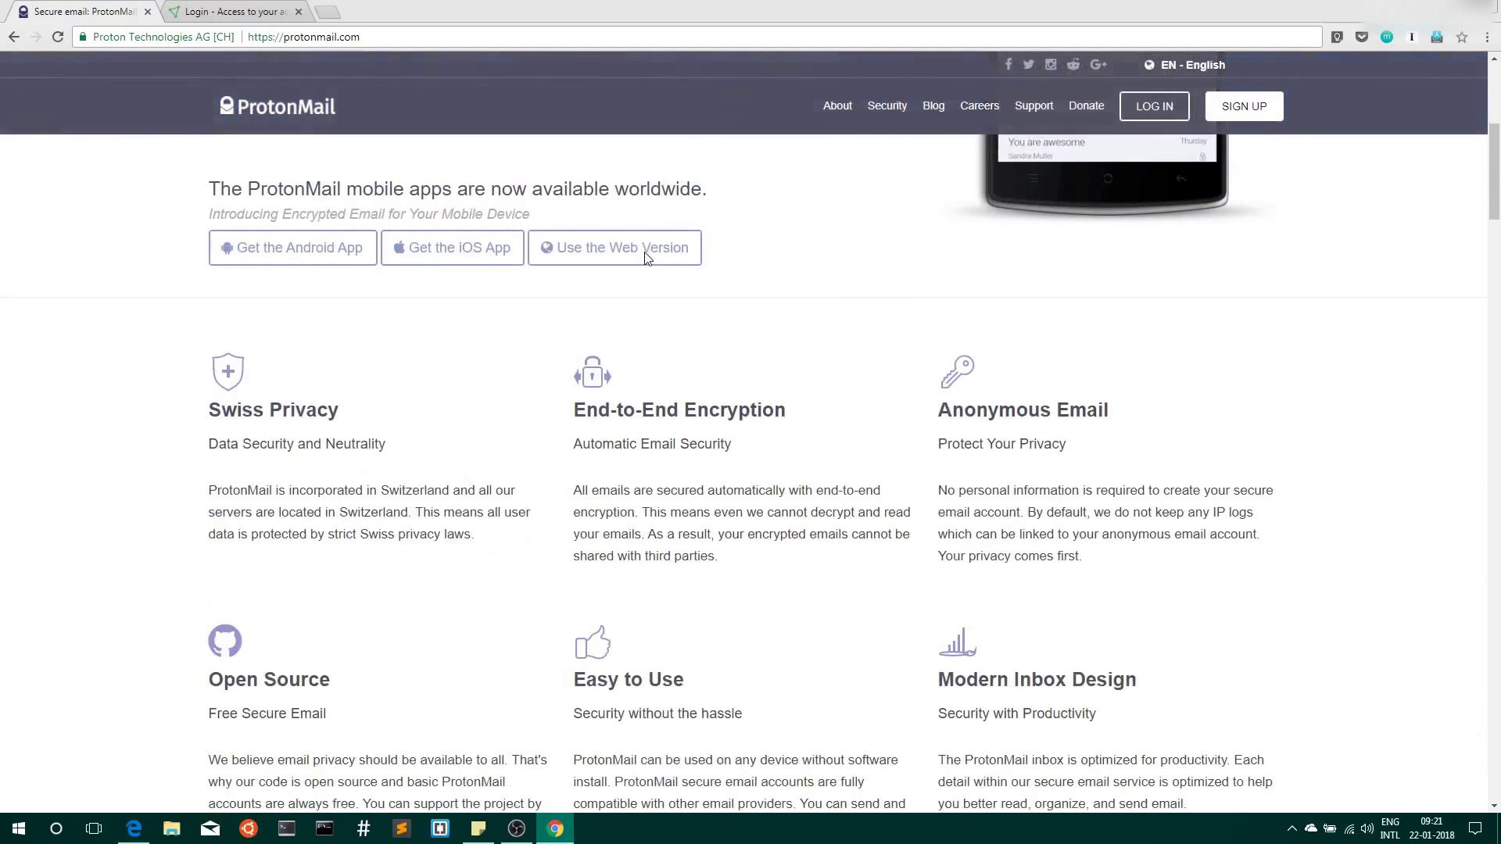
pyautogui.moveTo(565, 416); pyautogui.dragTo(786, 418)
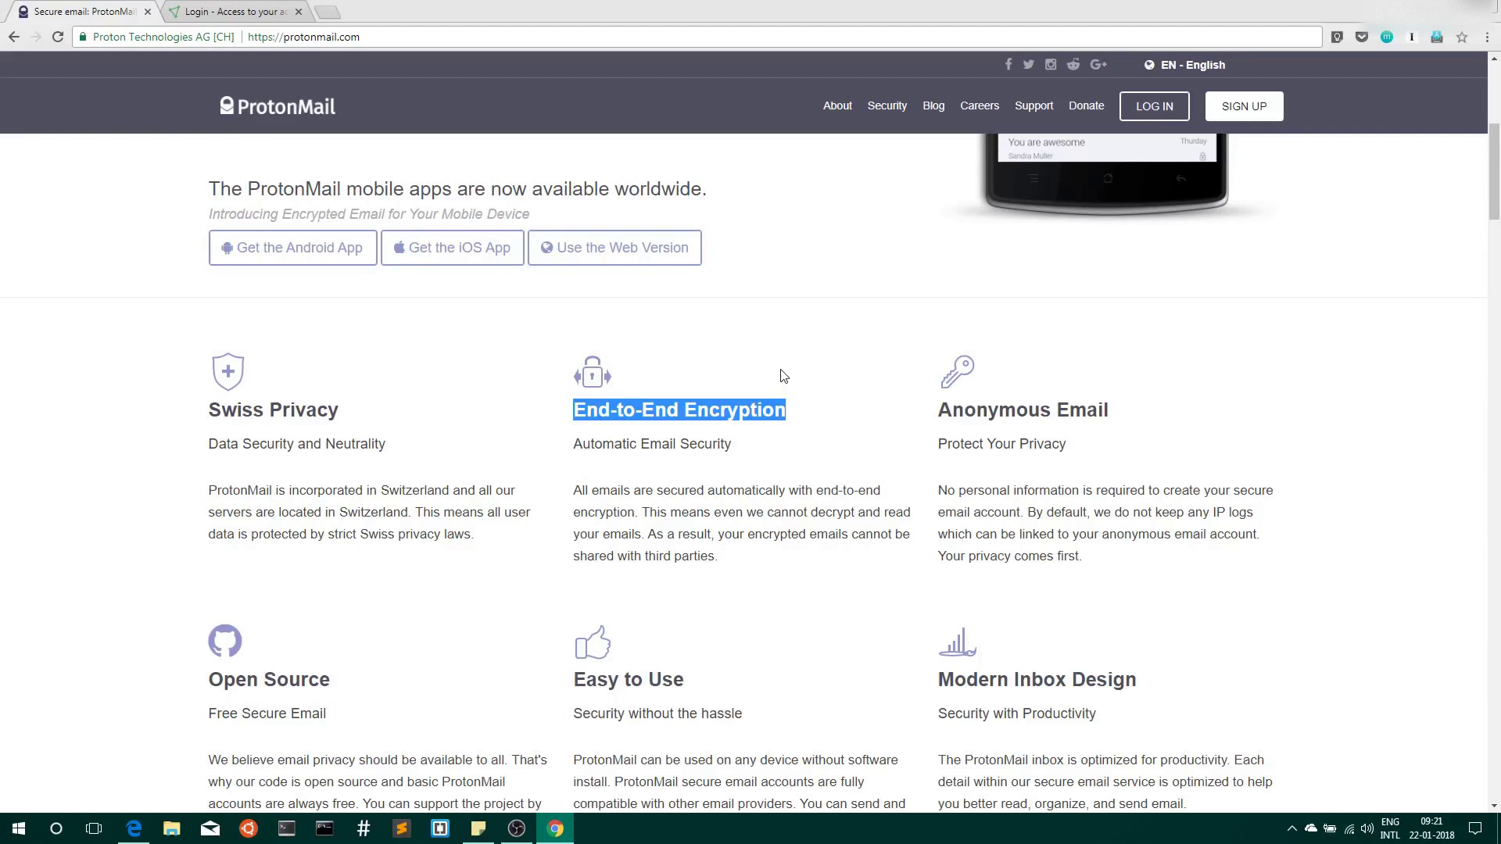
pyautogui.scroll(6, 781, 371)
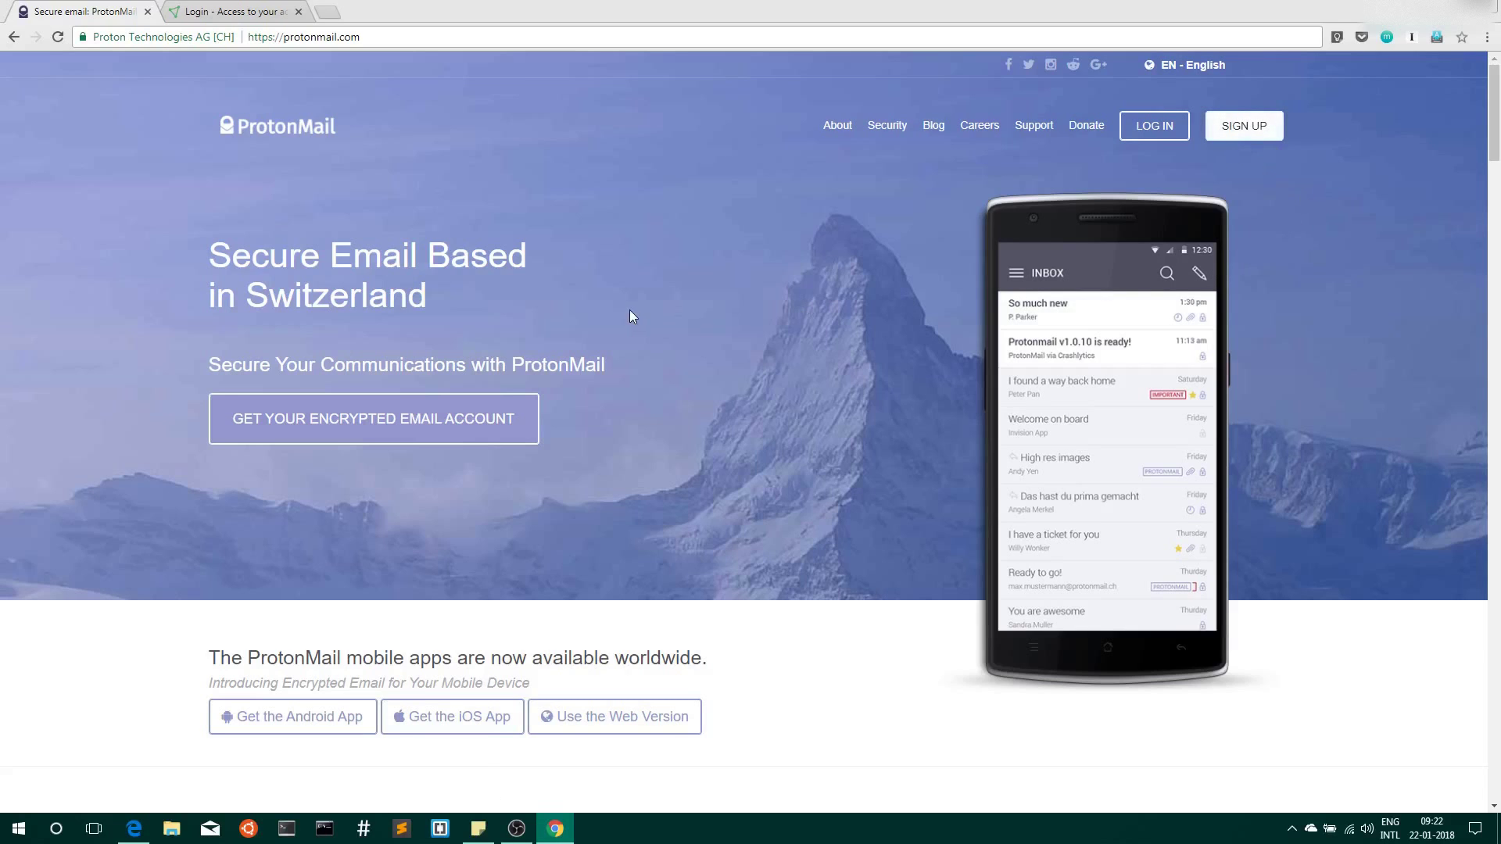
# Step: Switch to the ProtonVPN login tab and submit the account username and password
pyautogui.click(231, 12)
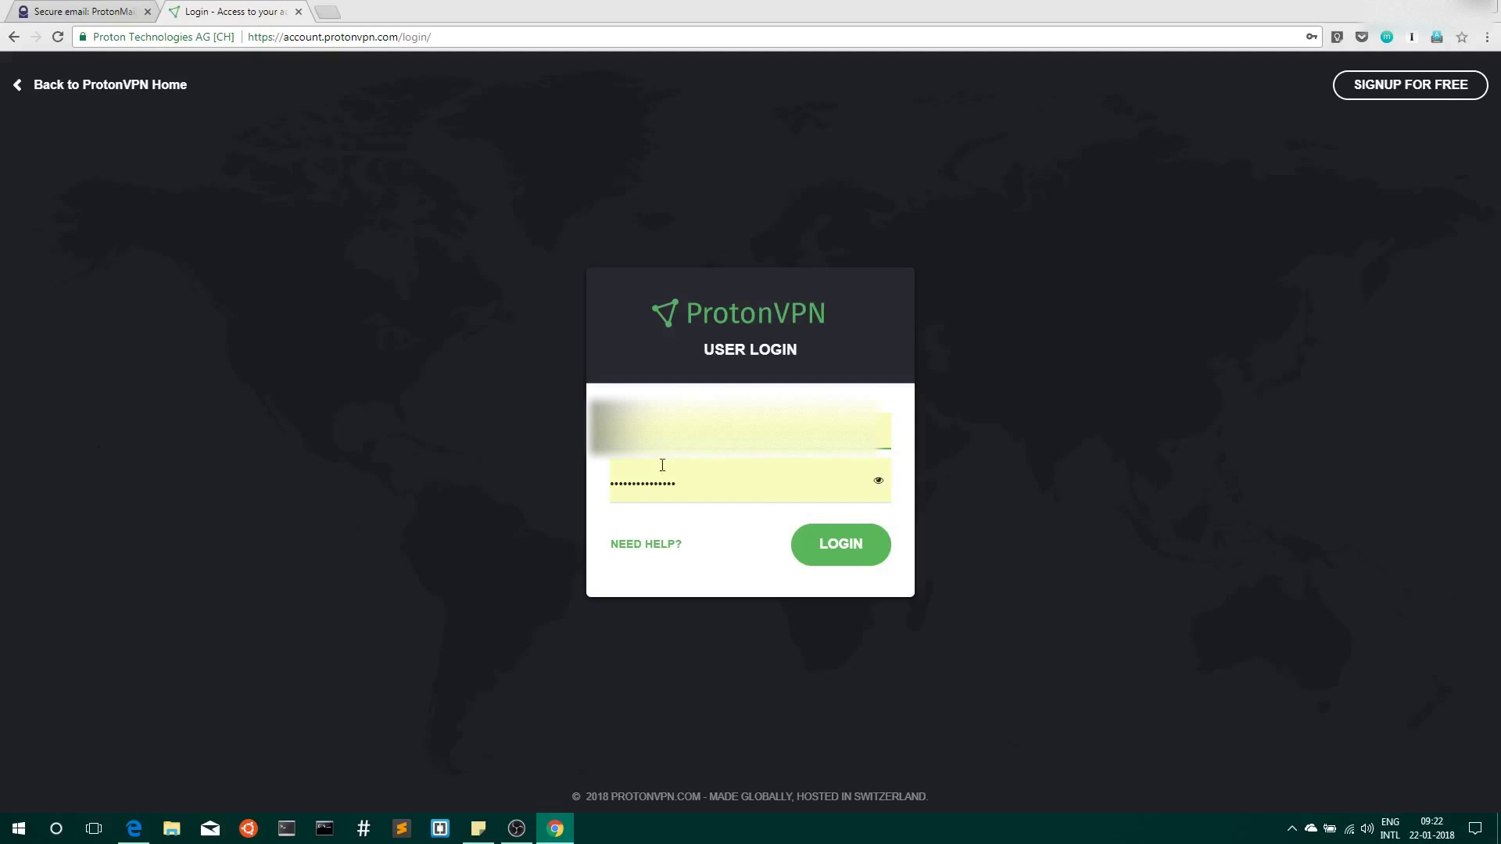
pyautogui.click(857, 552)
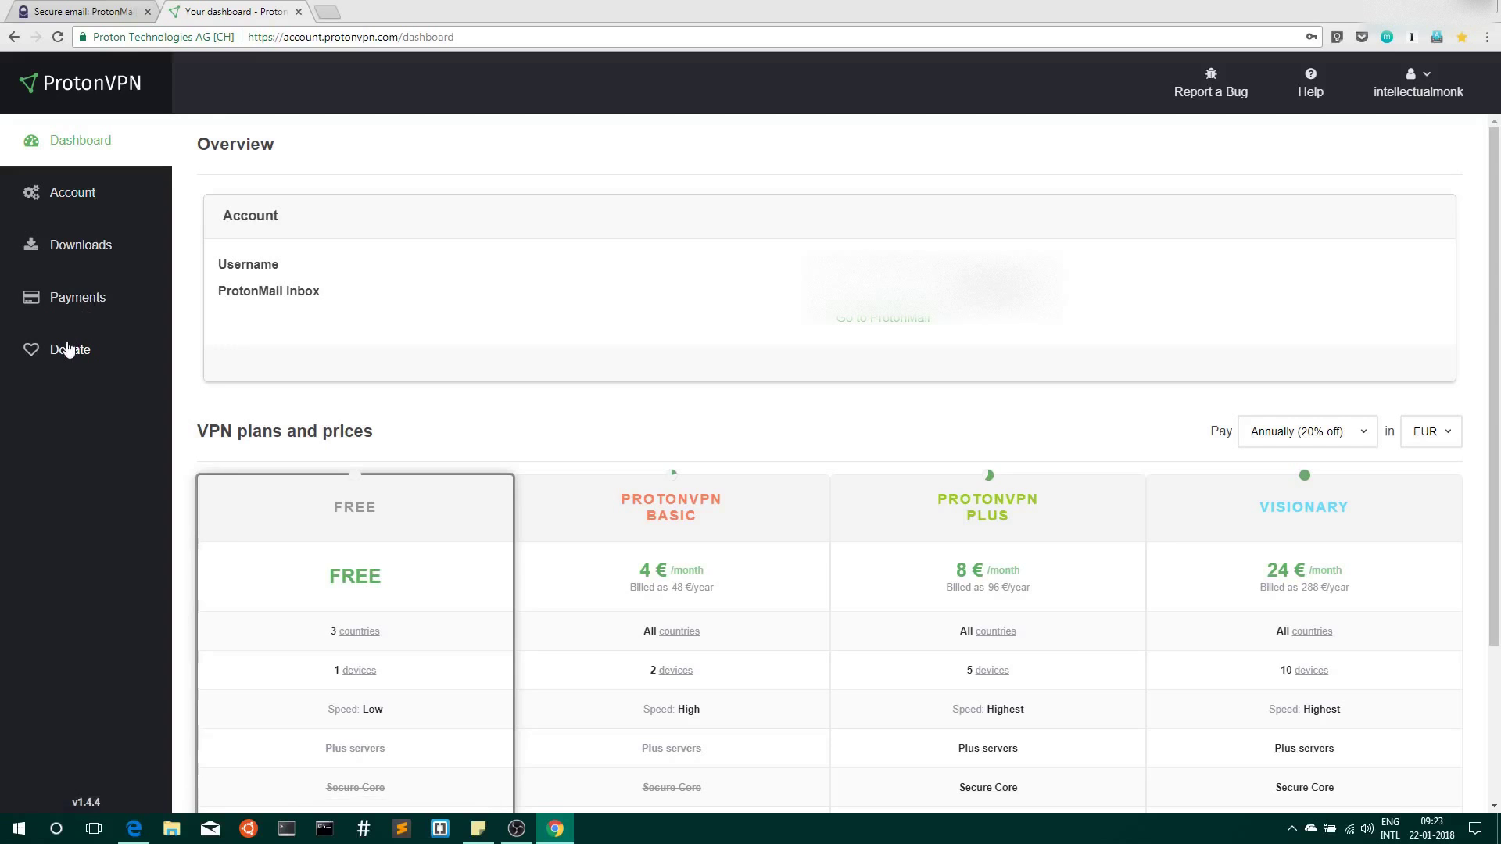
pyautogui.scroll(-1, 536, 295)
pyautogui.scroll(-3, 537, 296)
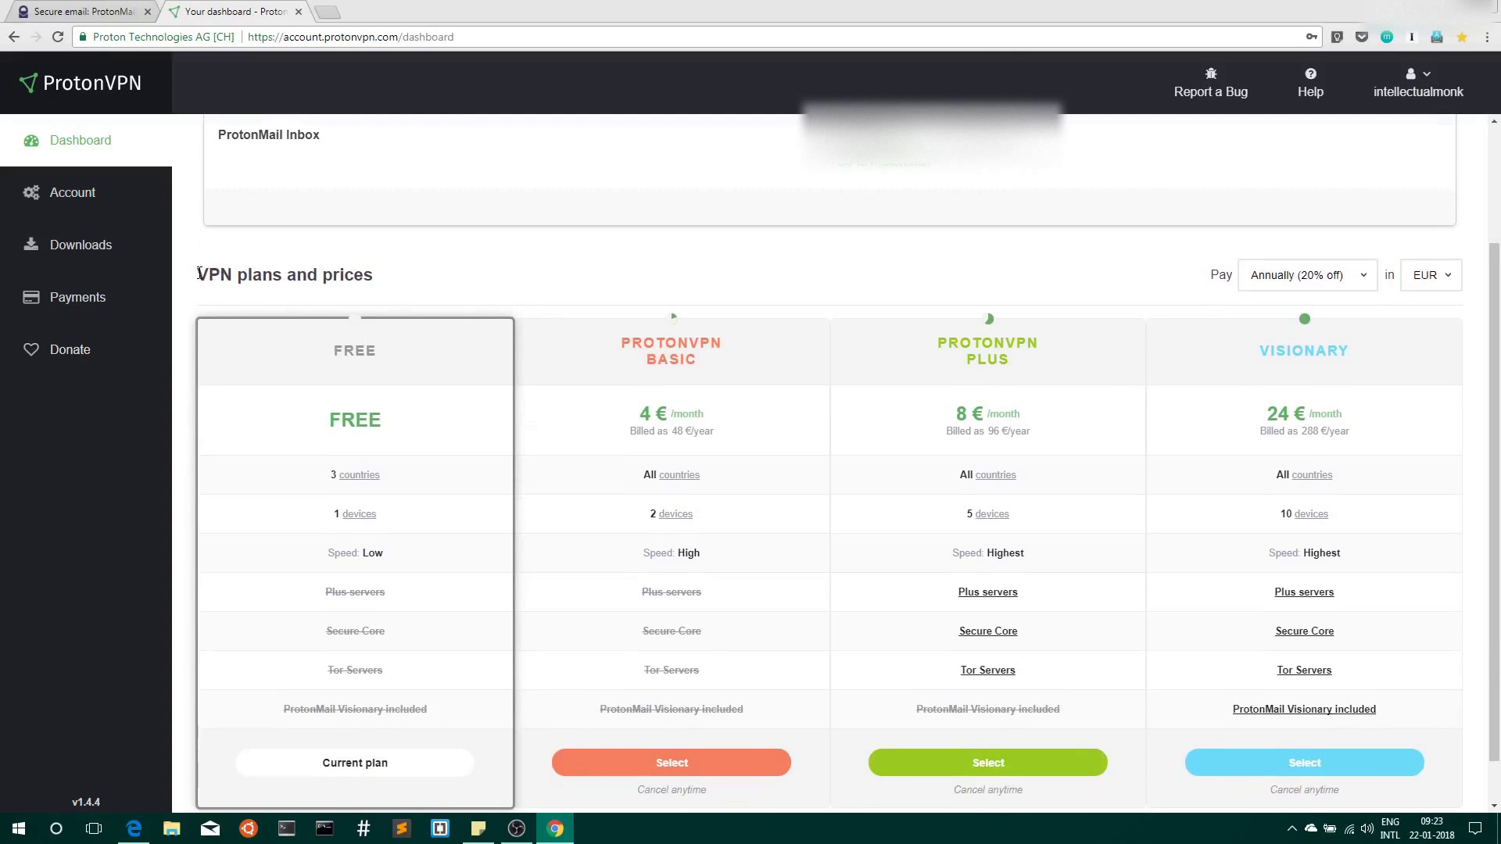
pyautogui.moveTo(200, 274); pyautogui.dragTo(407, 290)
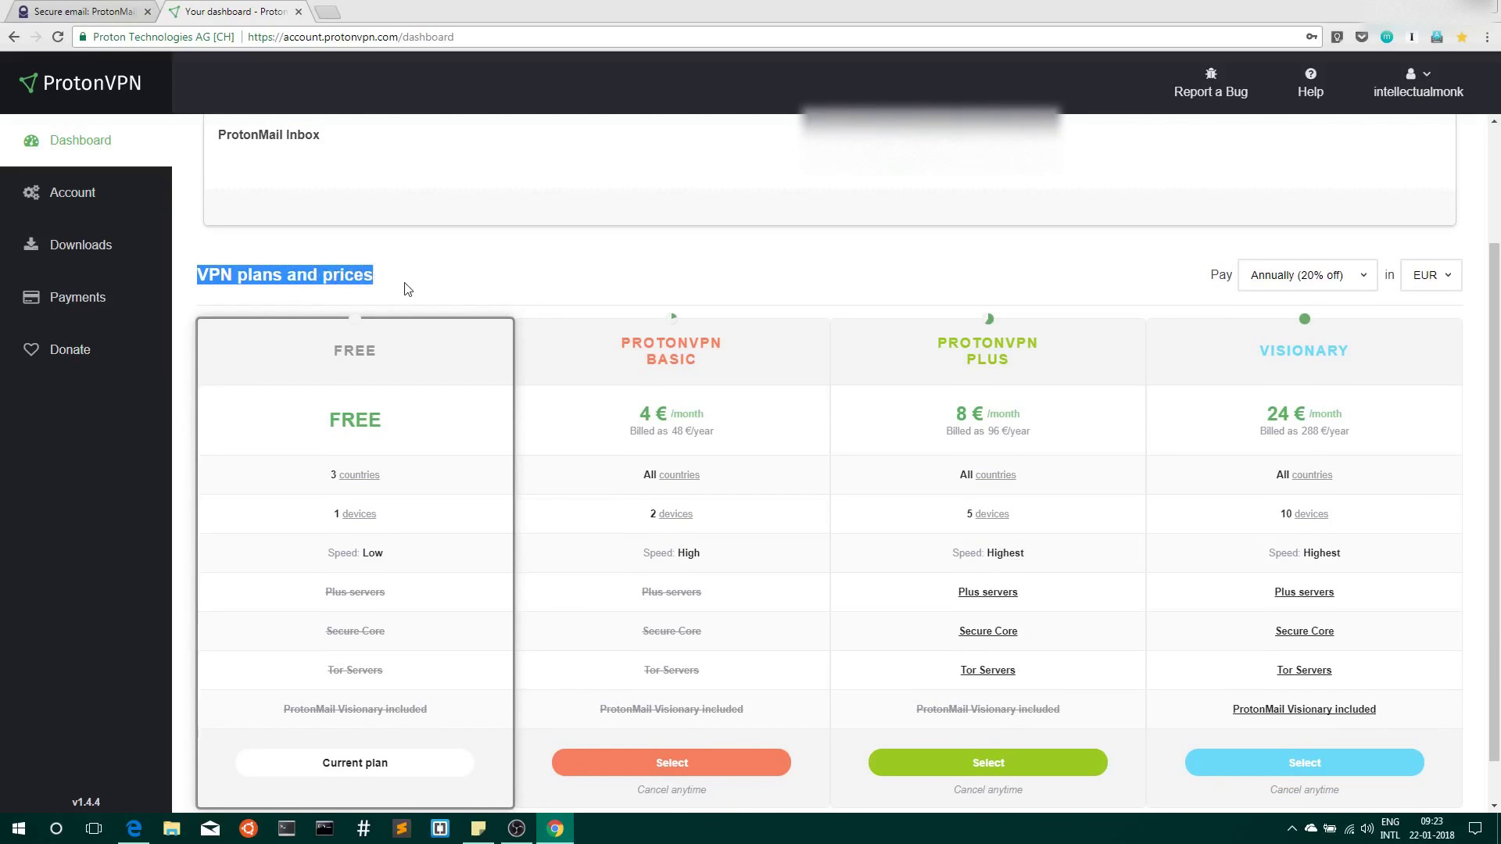
pyautogui.scroll(-1, 507, 274)
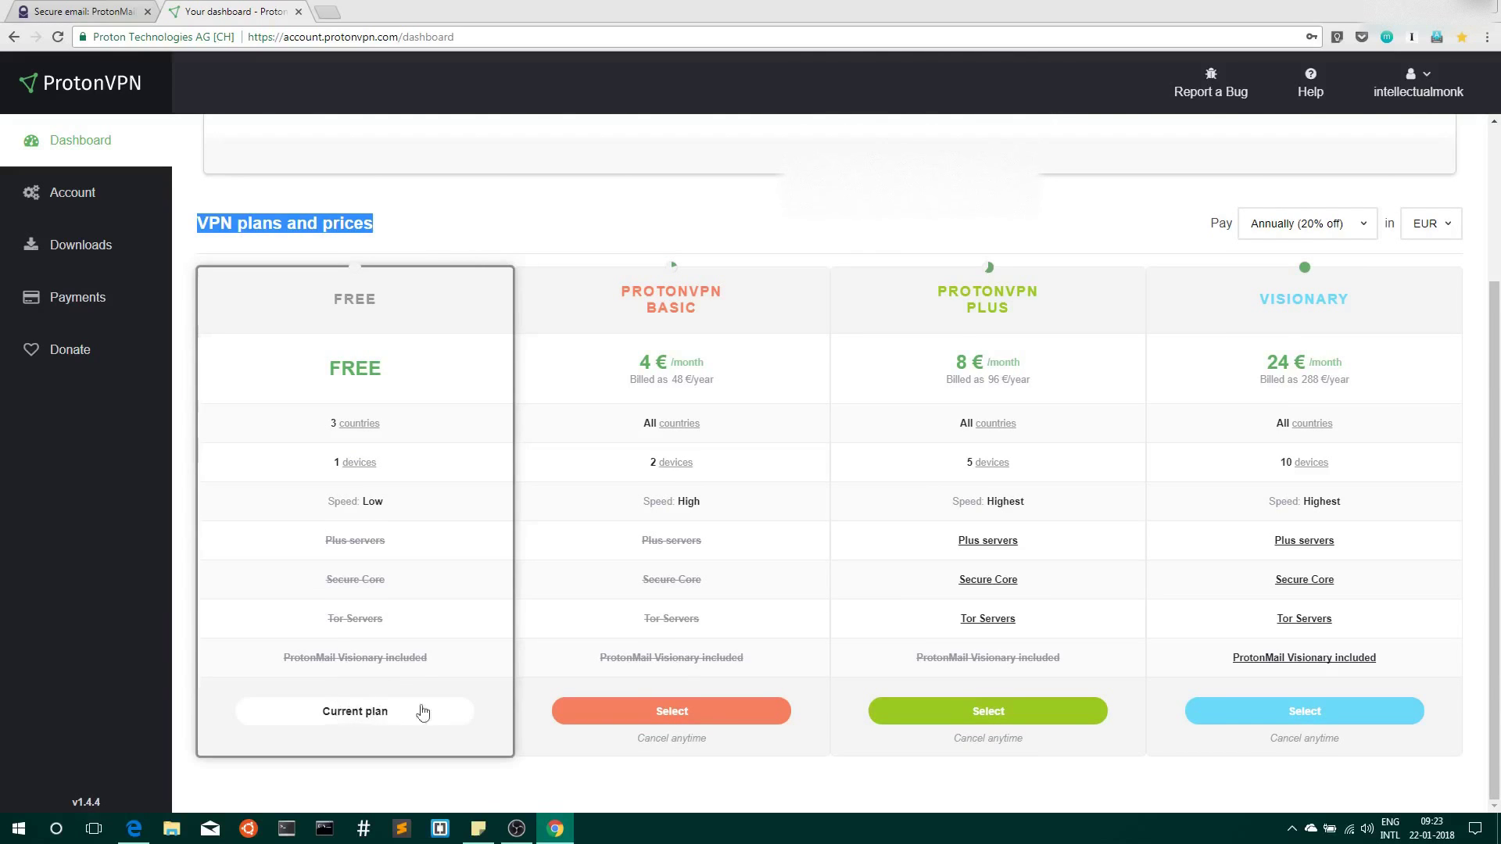
pyautogui.scroll(3, 426, 585)
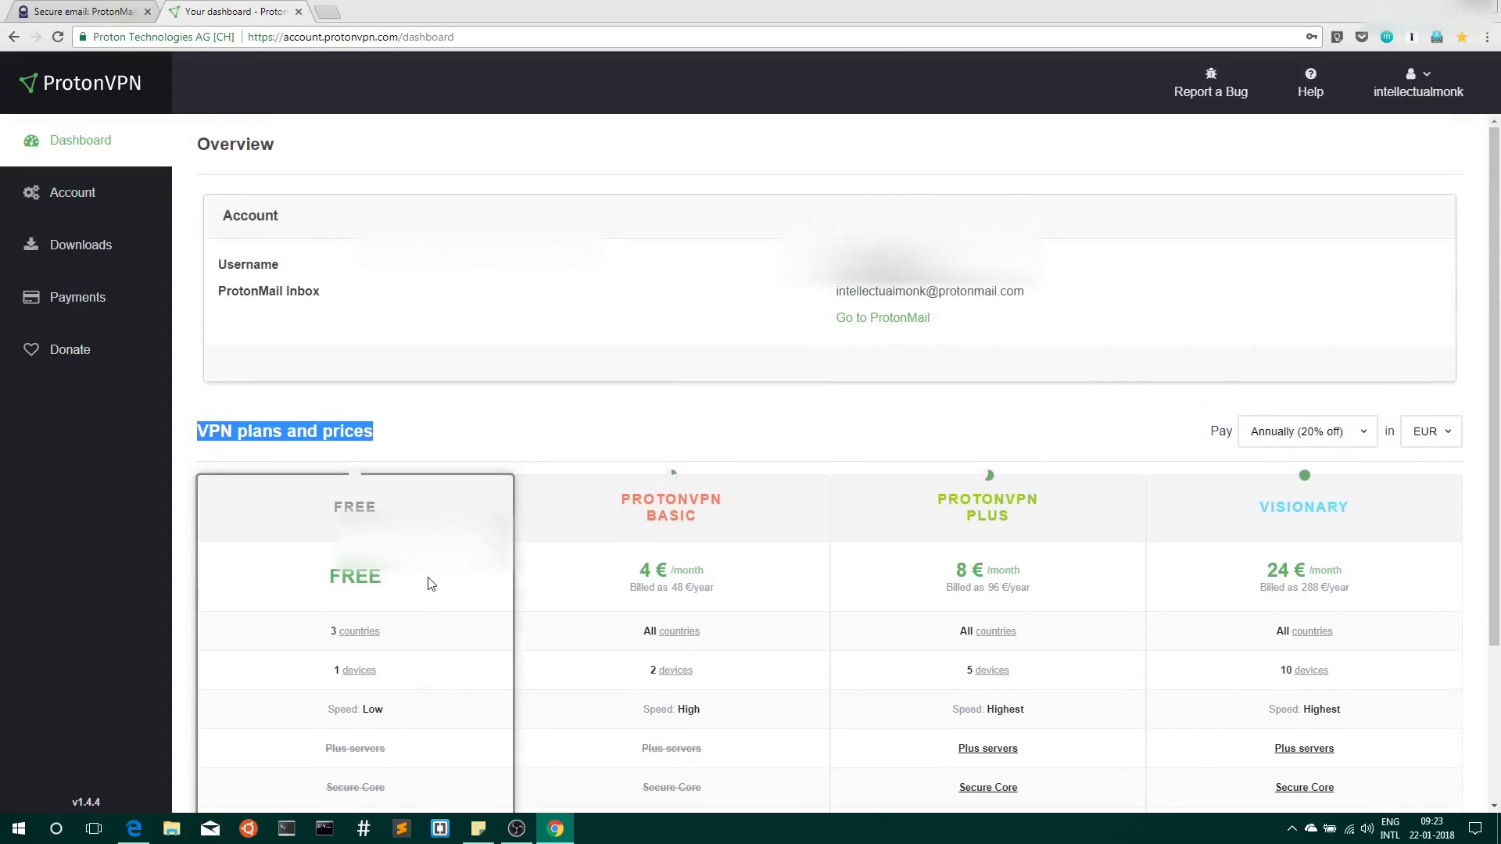
# Step: Open the account settings page and highlight the VPN Login username and password note
pyautogui.click(76, 200)
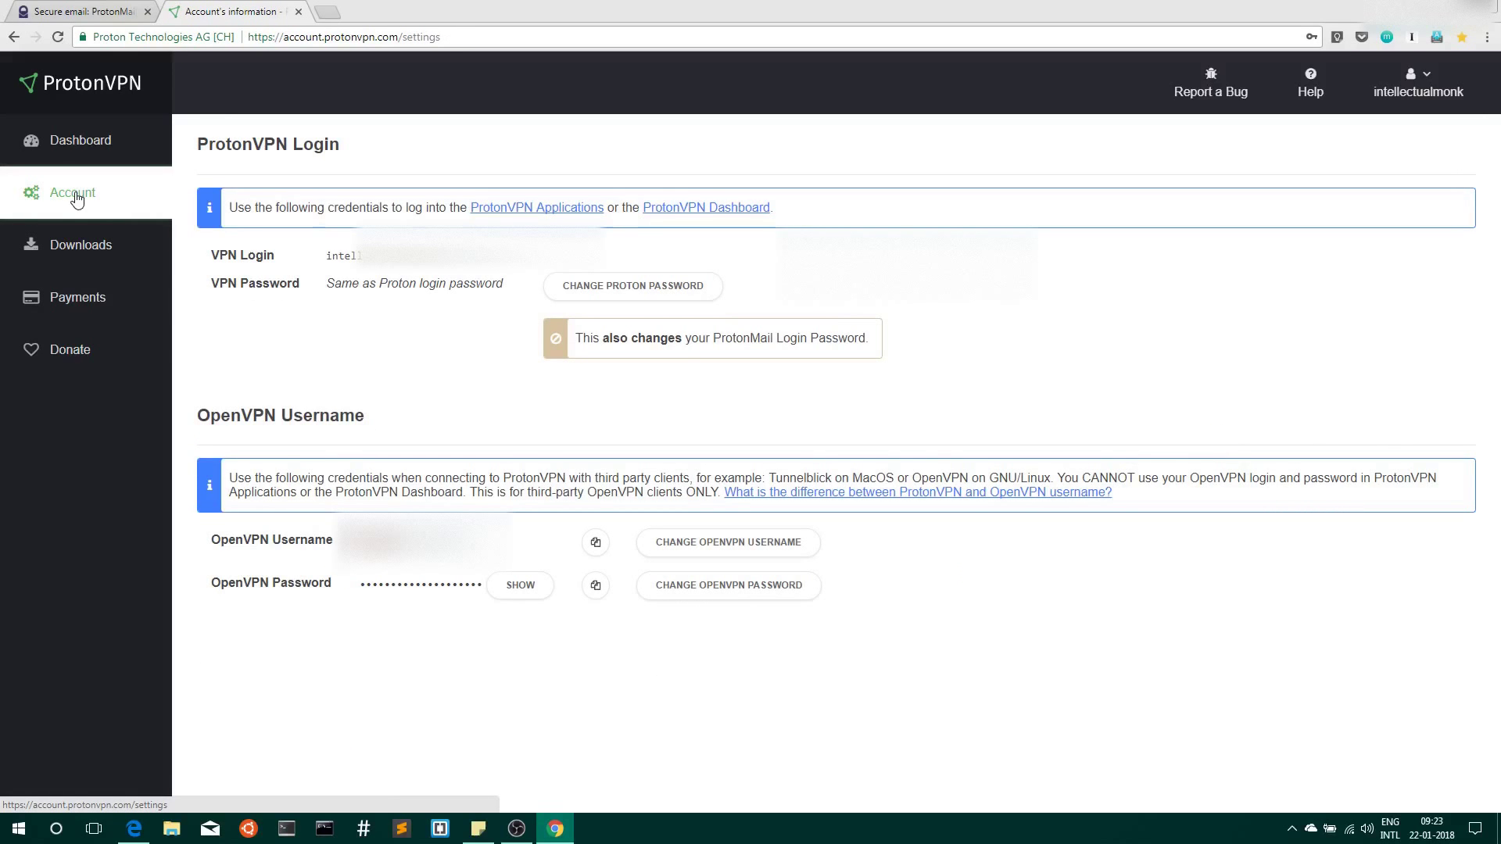
pyautogui.moveTo(210, 256); pyautogui.dragTo(275, 282)
pyautogui.click(215, 280)
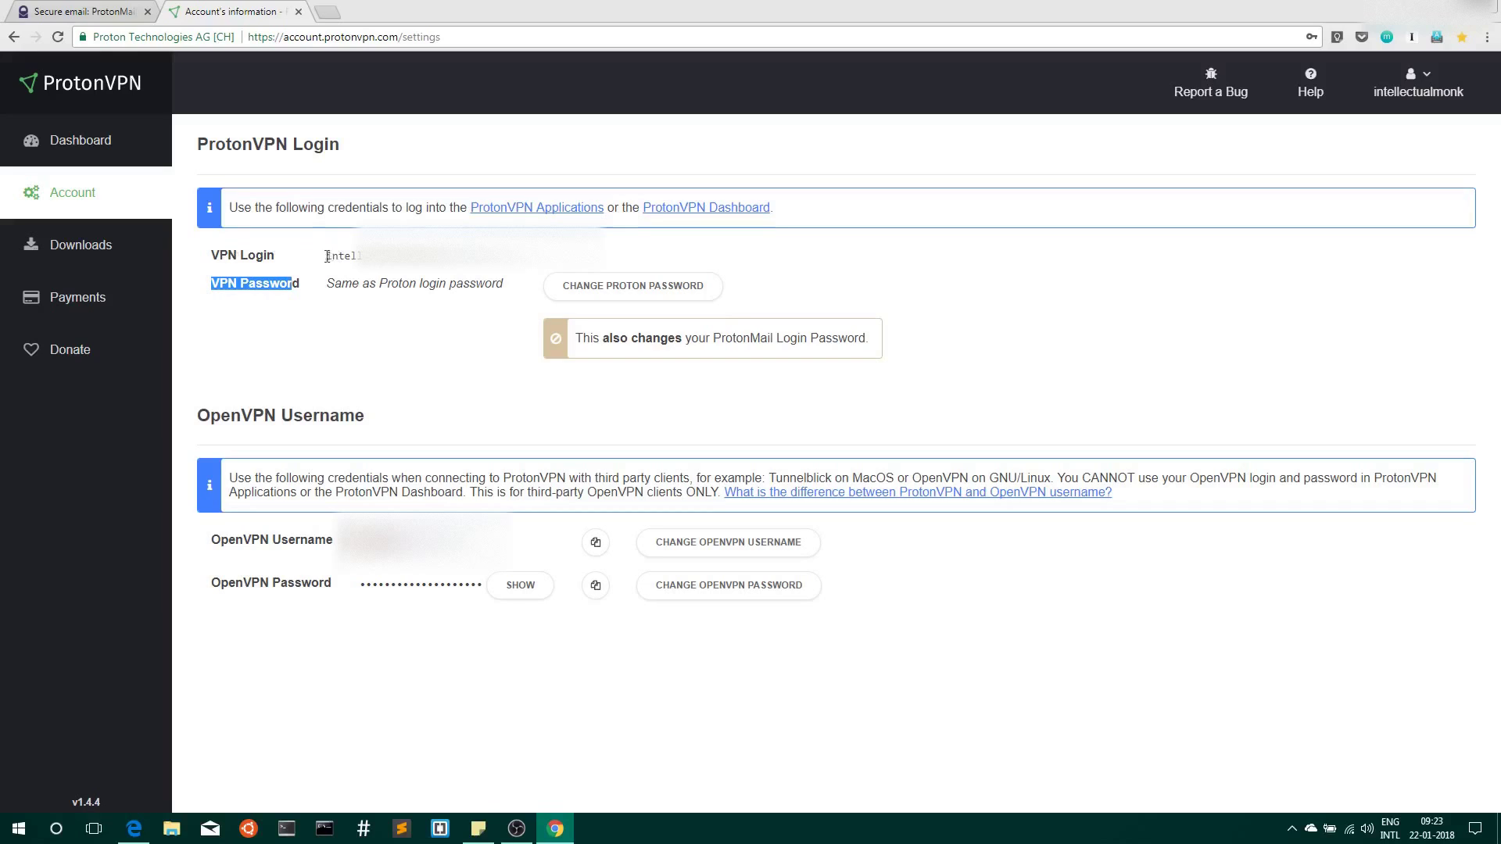
pyautogui.click(327, 262)
pyautogui.moveTo(326, 255); pyautogui.dragTo(505, 257)
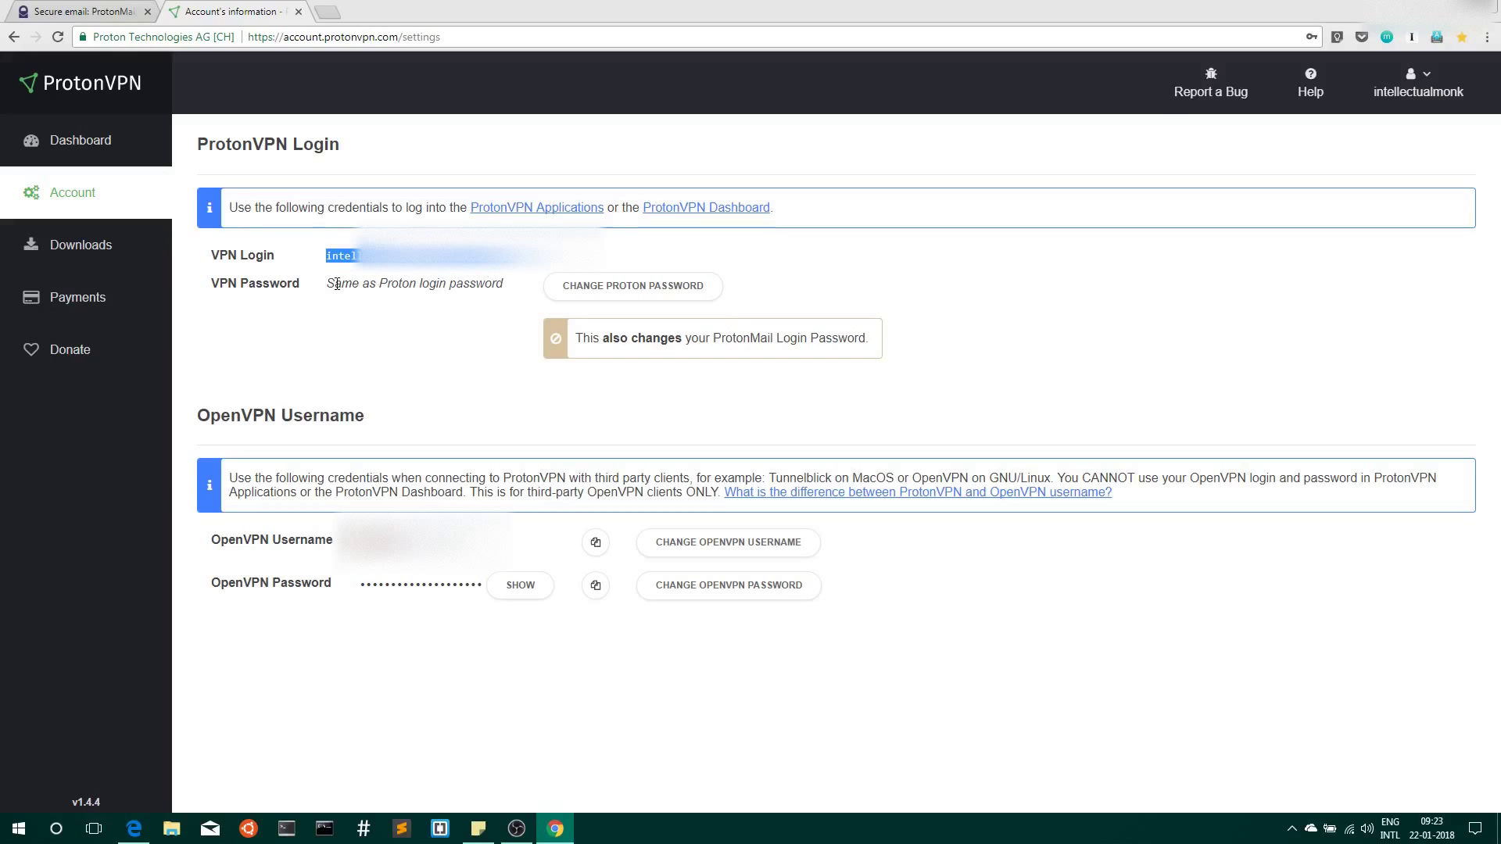
pyautogui.click(330, 283)
pyautogui.moveTo(330, 284); pyautogui.dragTo(501, 278)
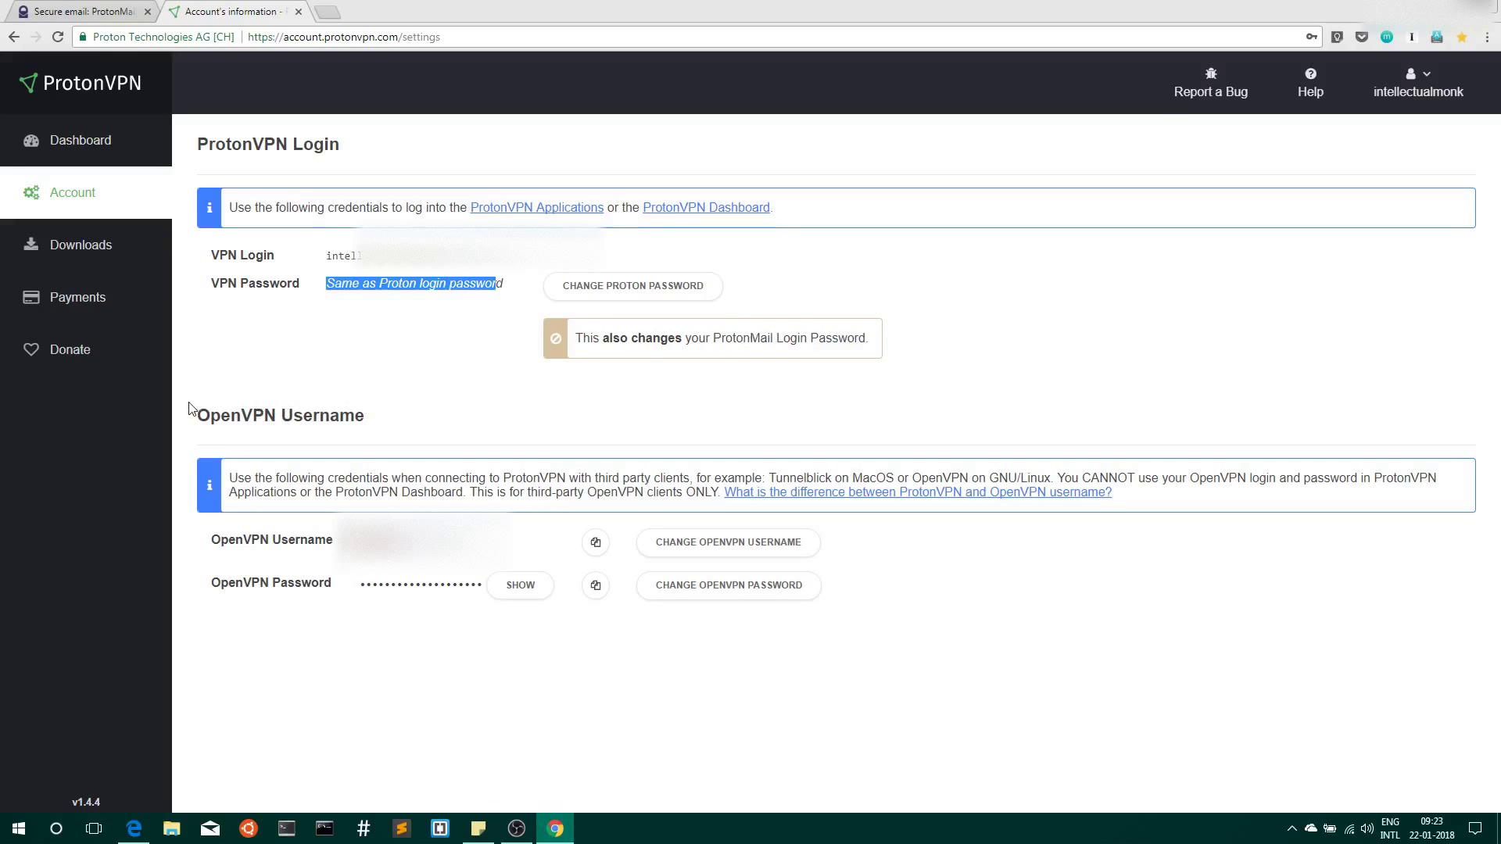
# Step: Highlight the OpenVPN Username and Password details, then show the desktop with Win+D
pyautogui.moveTo(196, 410); pyautogui.dragTo(367, 415)
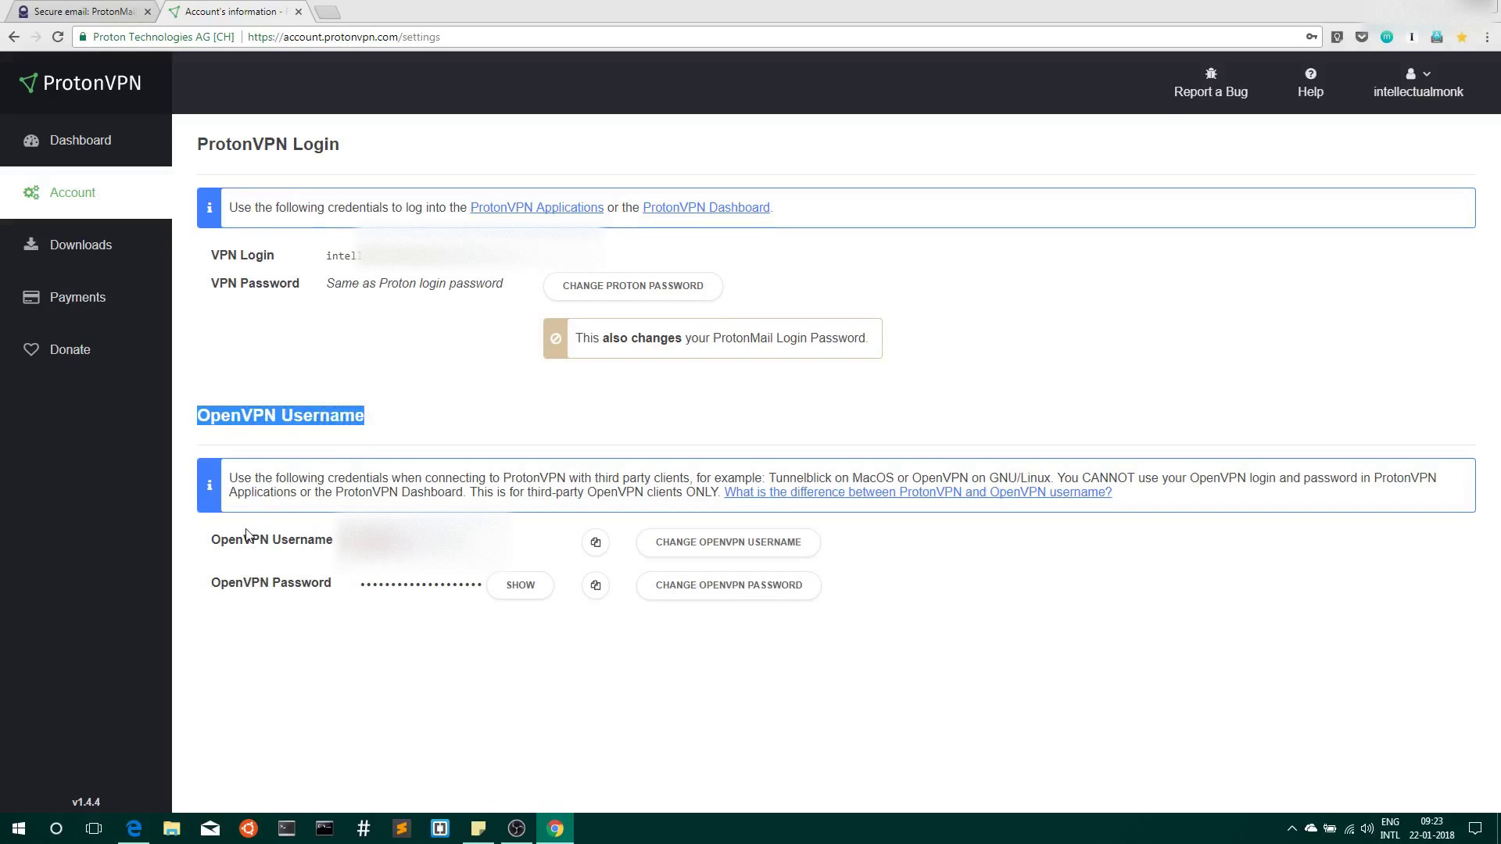
pyautogui.moveTo(225, 538); pyautogui.dragTo(300, 540)
pyautogui.moveTo(228, 583); pyautogui.dragTo(331, 591)
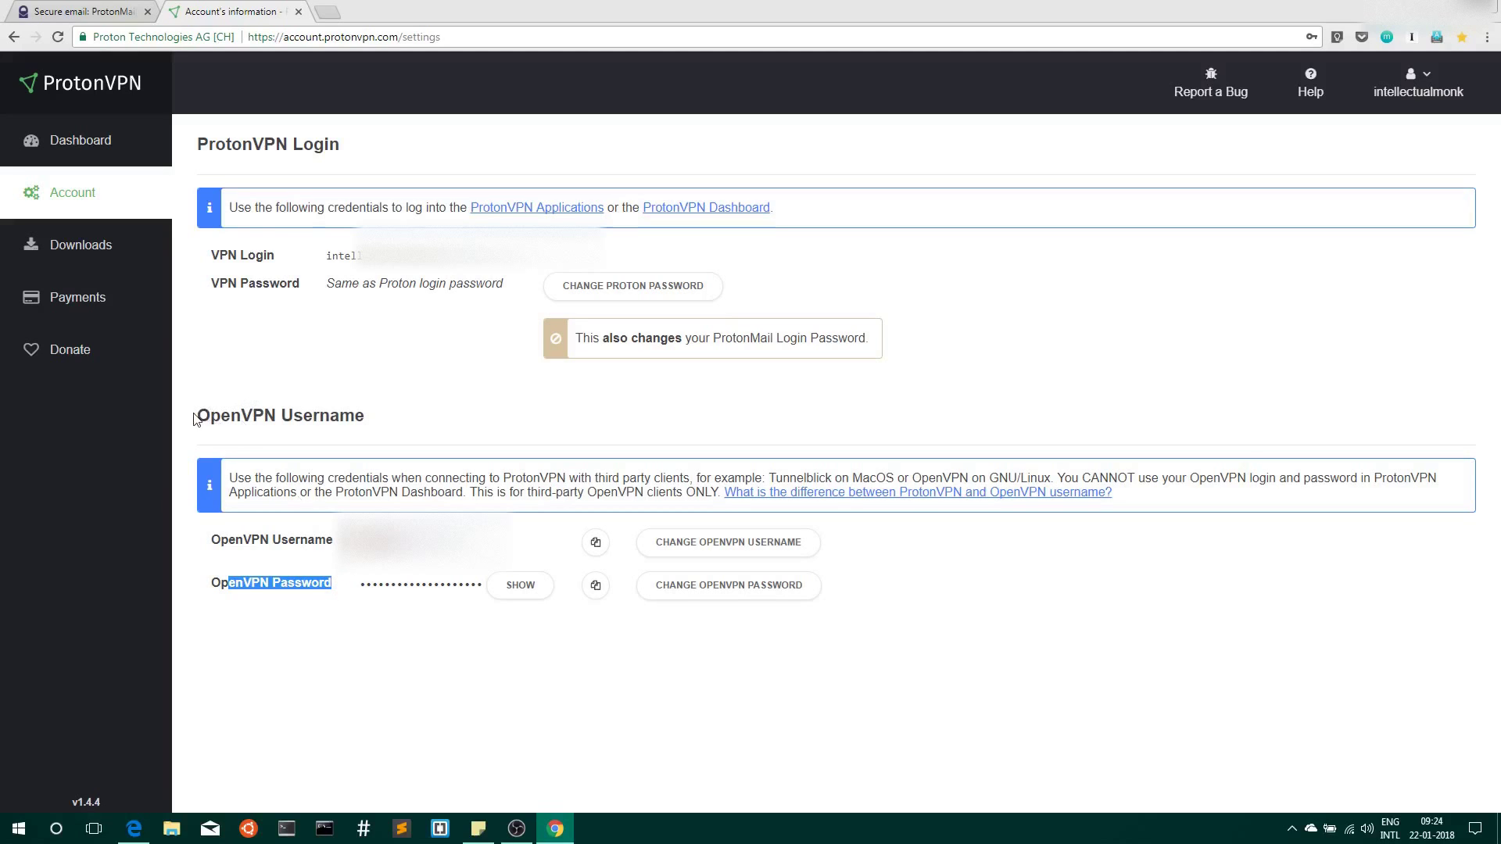
pyautogui.moveTo(193, 420); pyautogui.dragTo(372, 428)
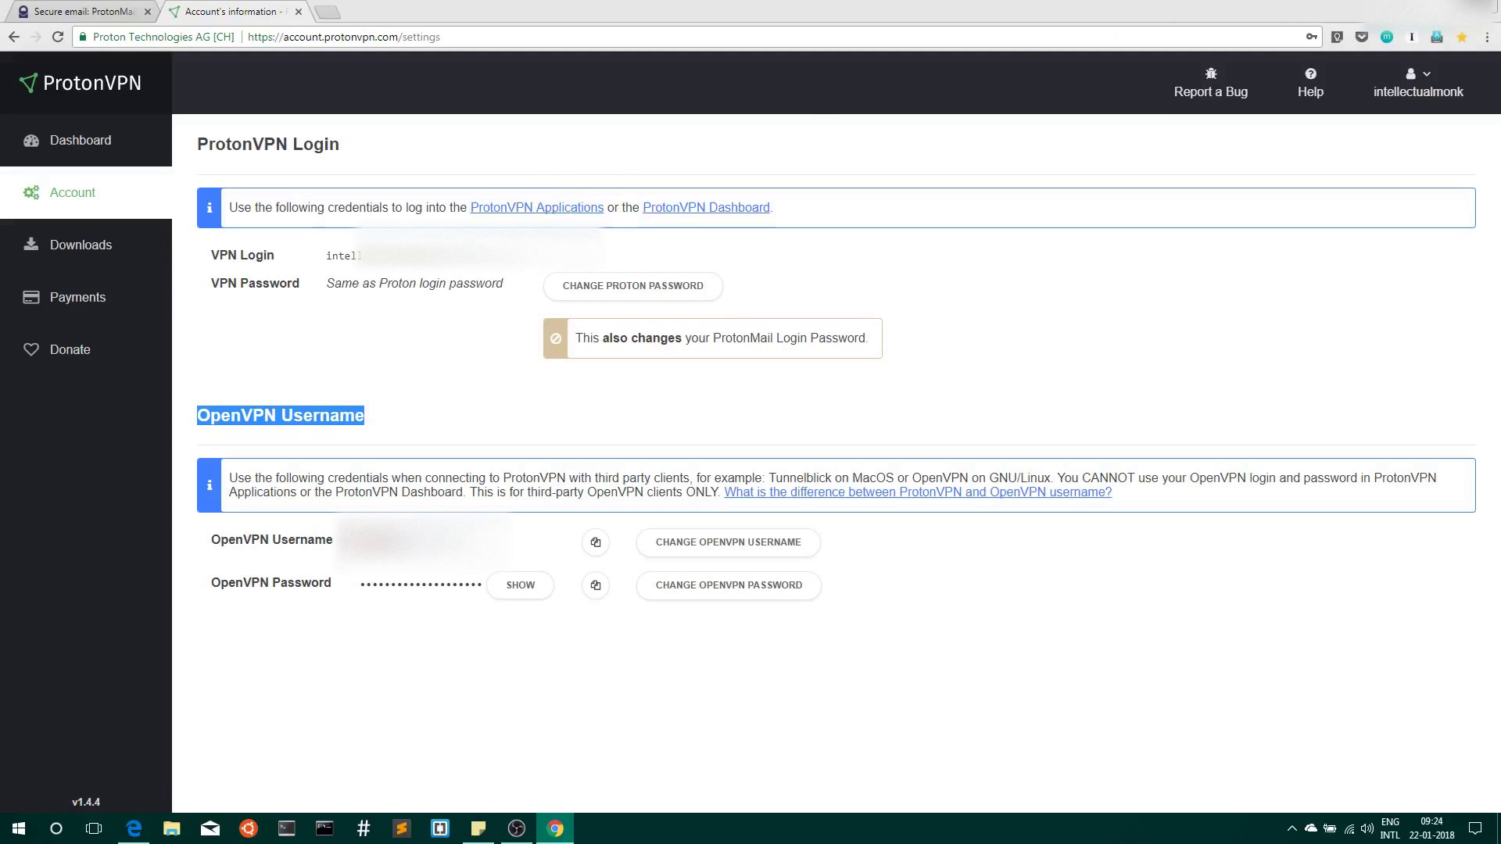
pyautogui.press('super+d')
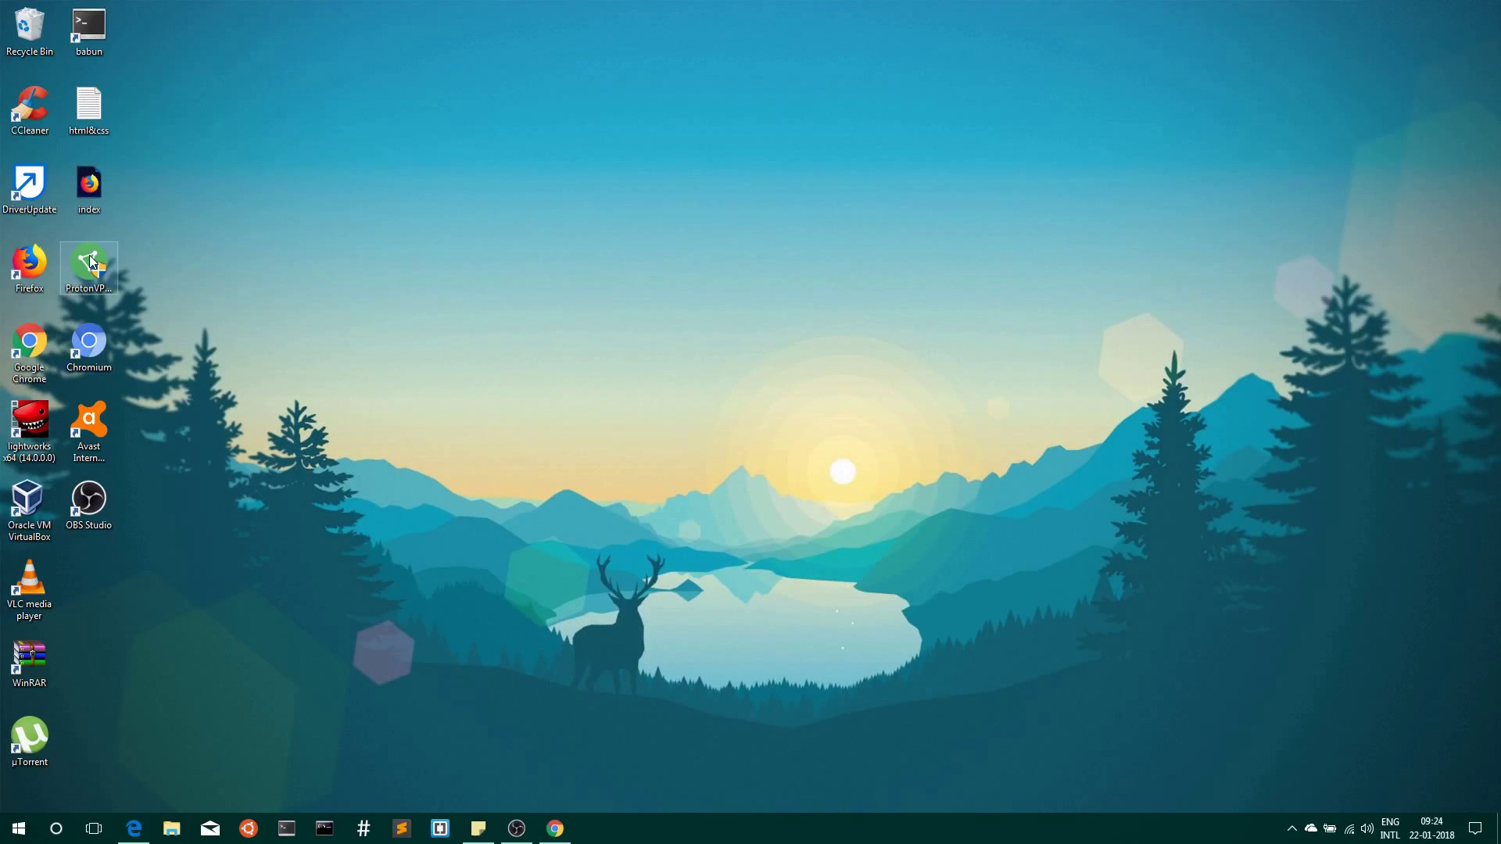
# Step: Open the ProtonVPN installer and install it into the default installation folder
pyautogui.rightClick(89, 258)
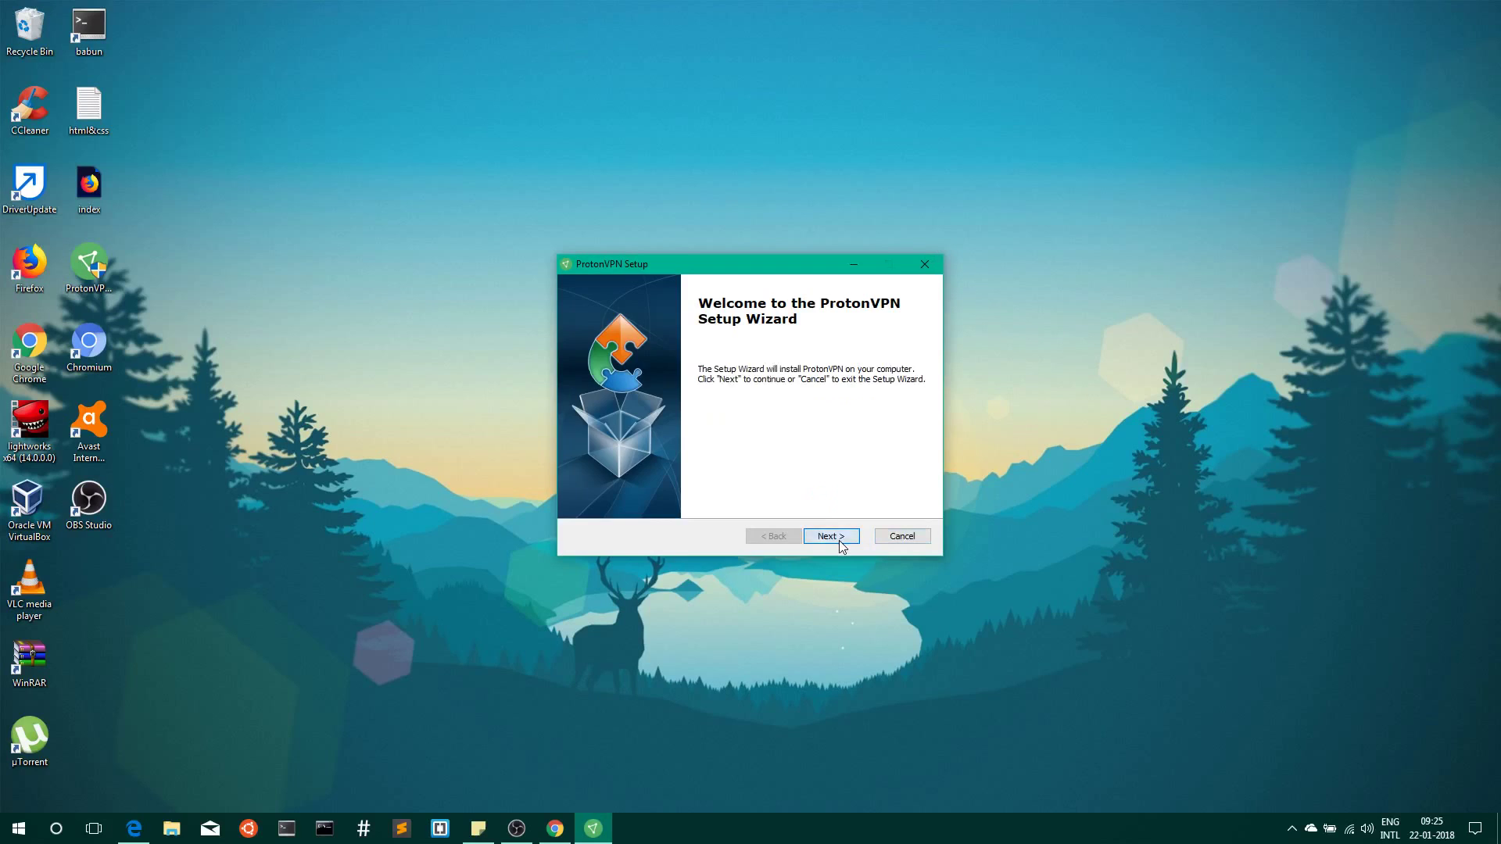
pyautogui.click(831, 538)
pyautogui.click(832, 538)
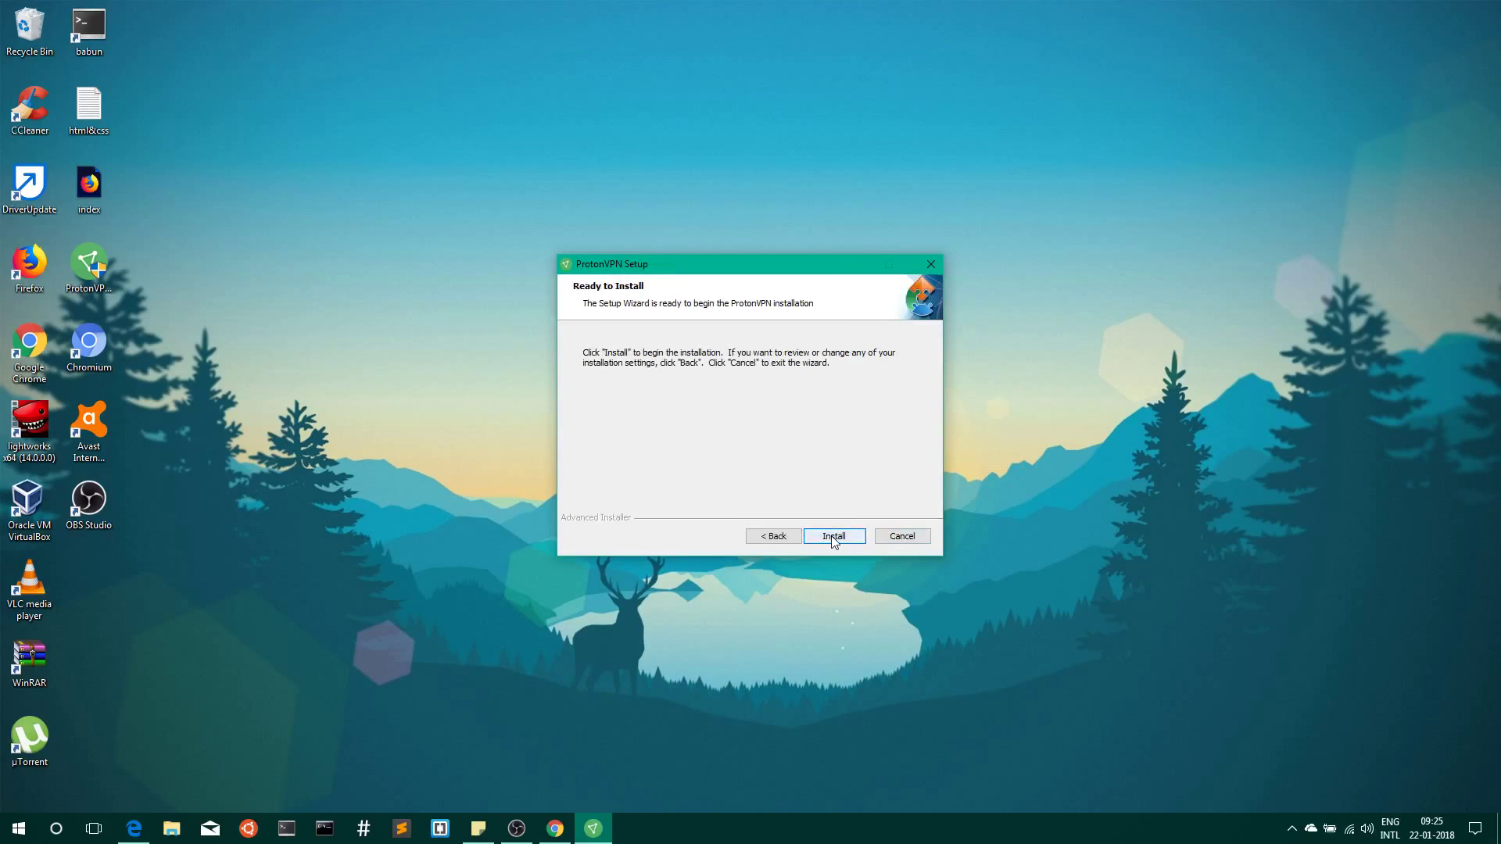
pyautogui.click(833, 538)
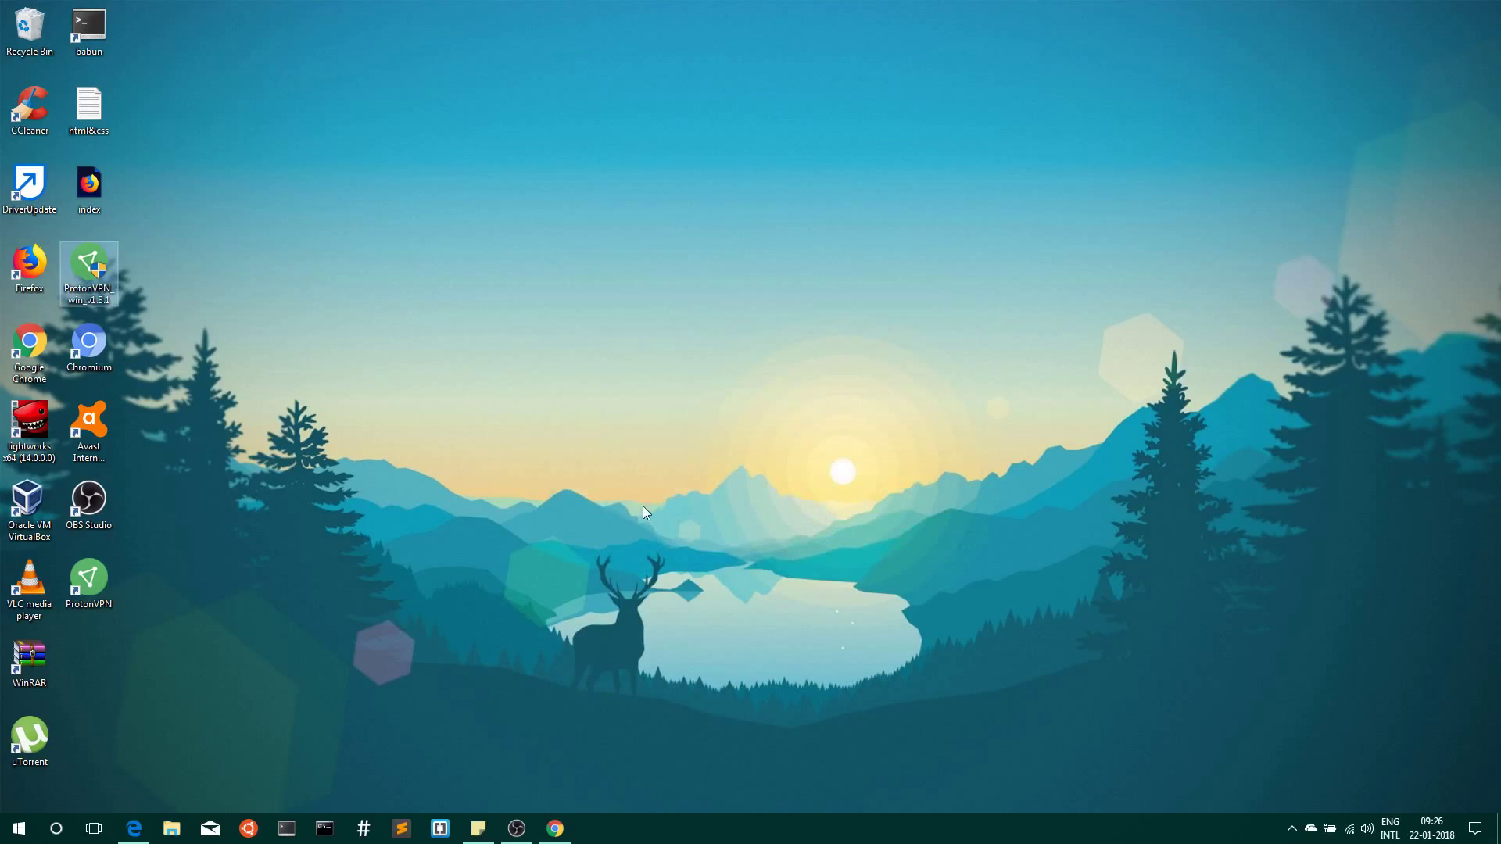
# Step: Launch the ProtonVPN desktop shortcut and log in with the account password
pyautogui.doubleClick(107, 596)
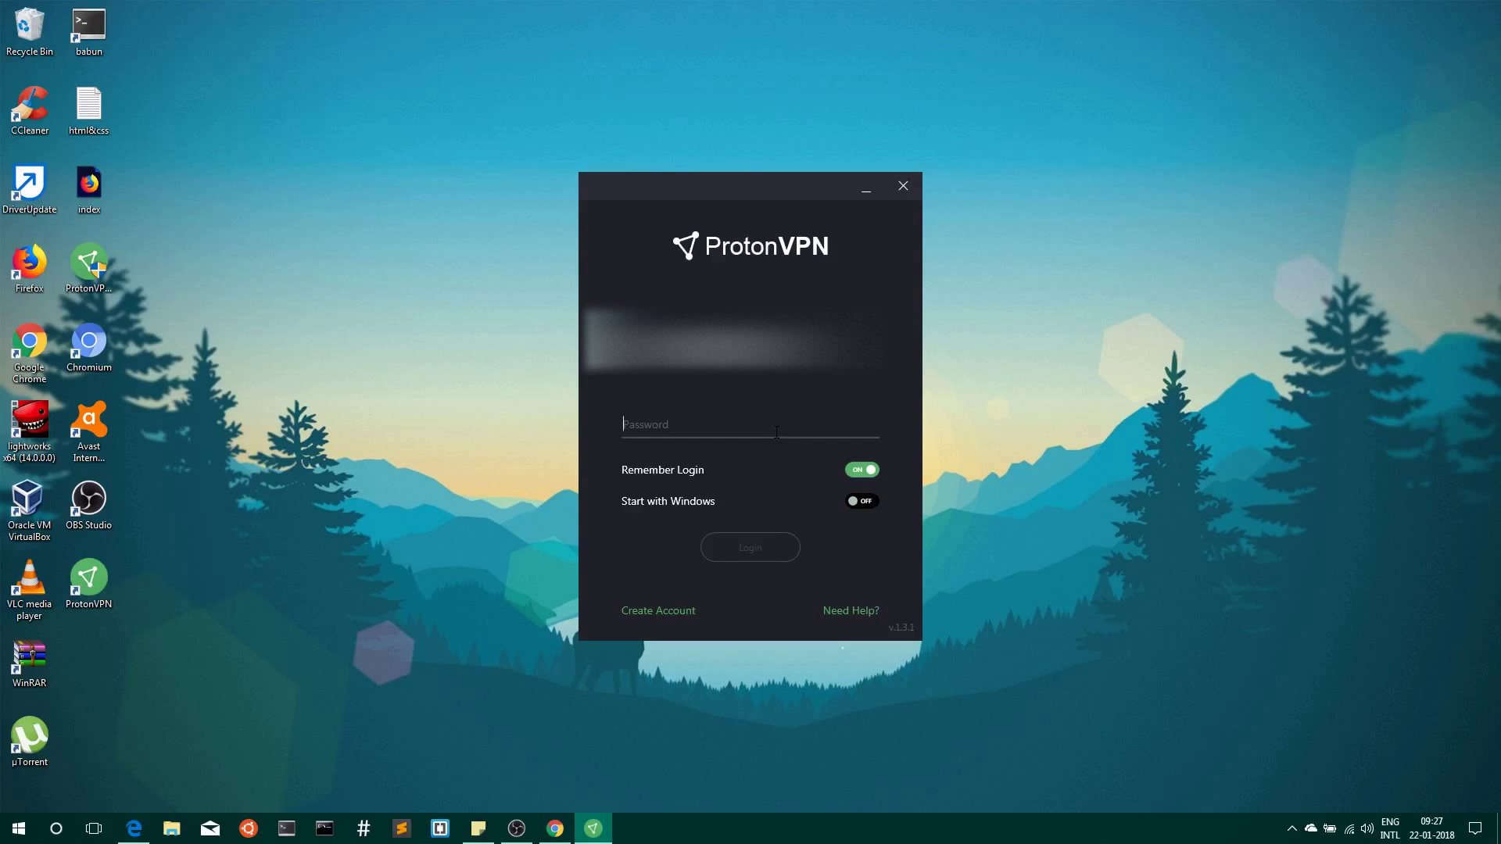
pyautogui.write('•••')
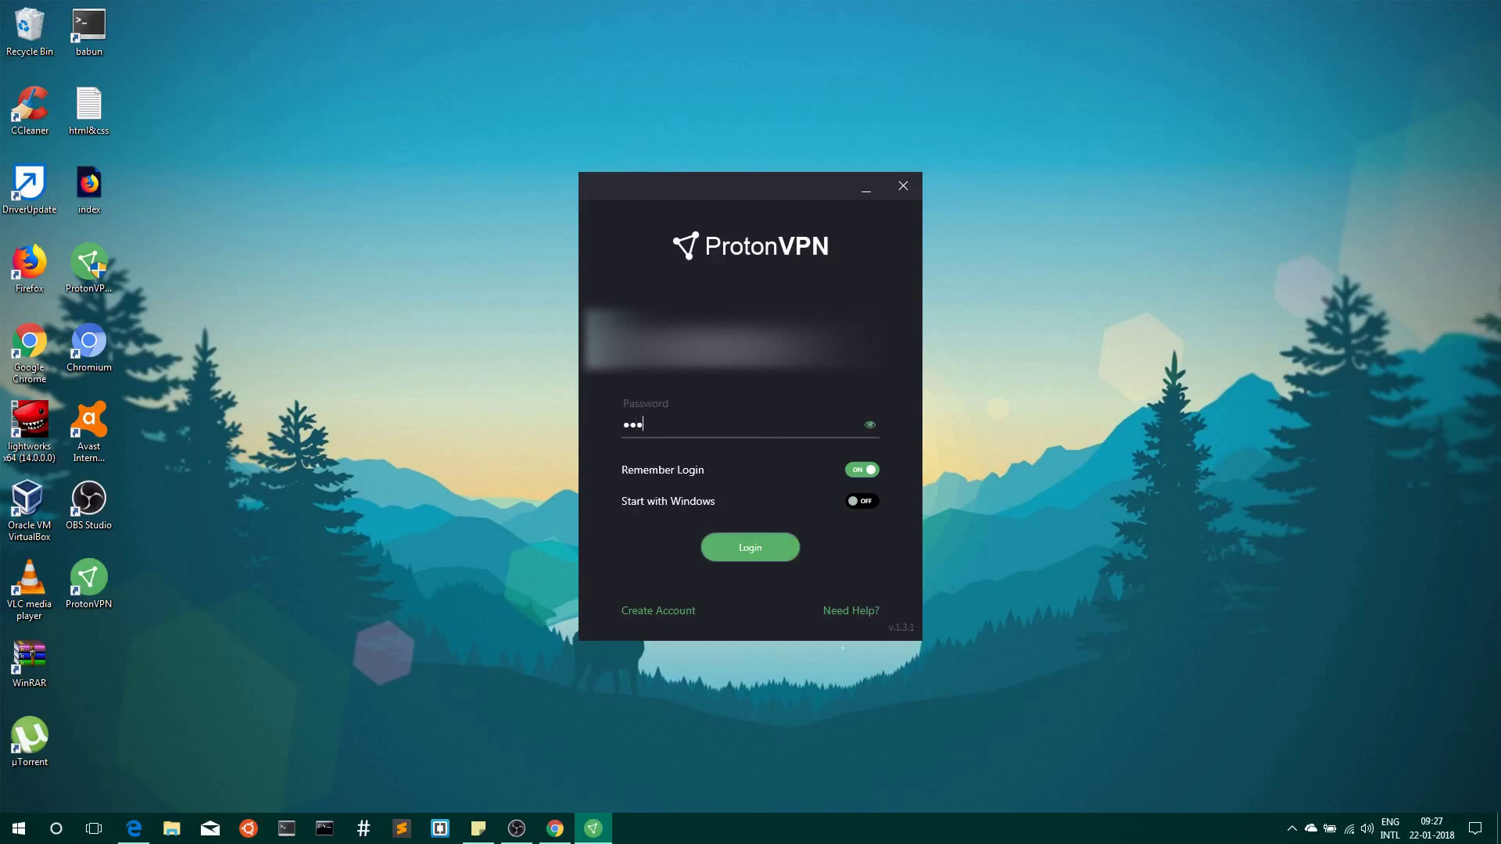
pyautogui.write('•••••••••••')
pyautogui.click(753, 550)
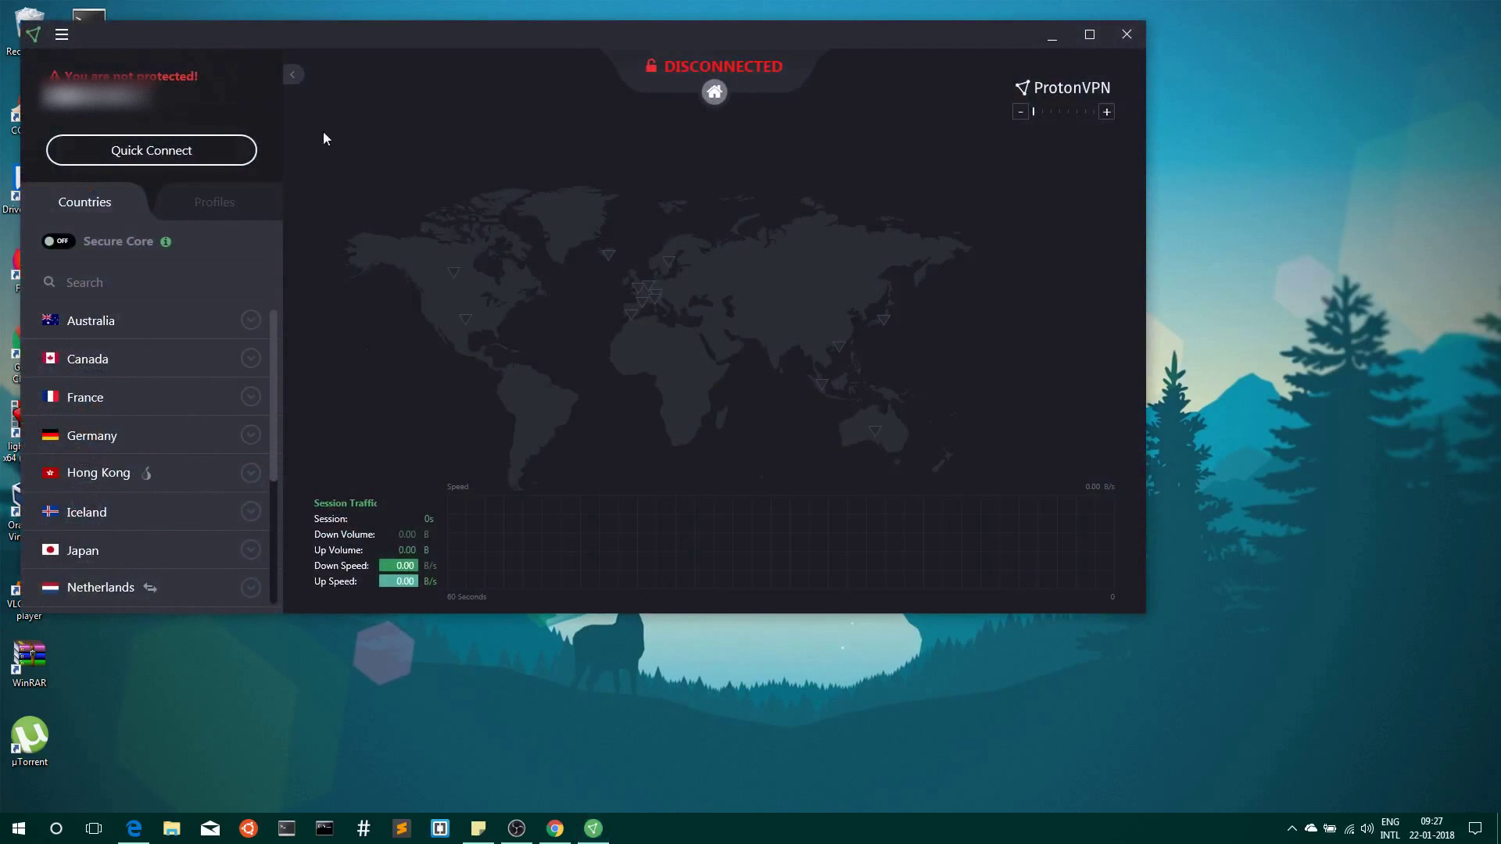
# Step: Reposition the app window, scroll to Netherlands and expand it to list NL-FREE#1 and NL-FREE#2
pyautogui.moveTo(516, 35); pyautogui.dragTo(568, 89)
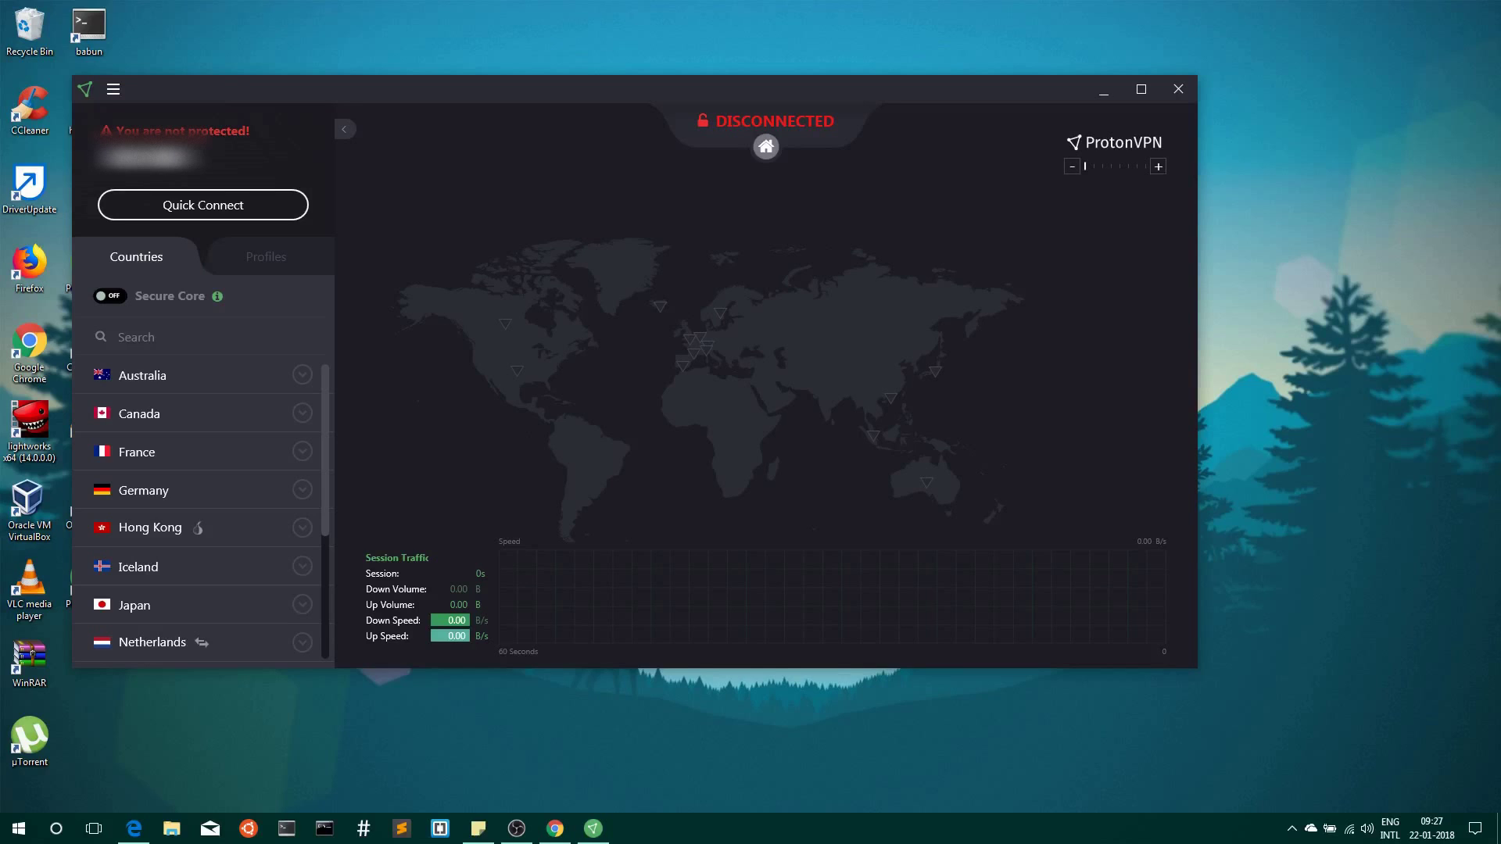
pyautogui.moveTo(225, 388)
pyautogui.scroll(-1, 166, 383)
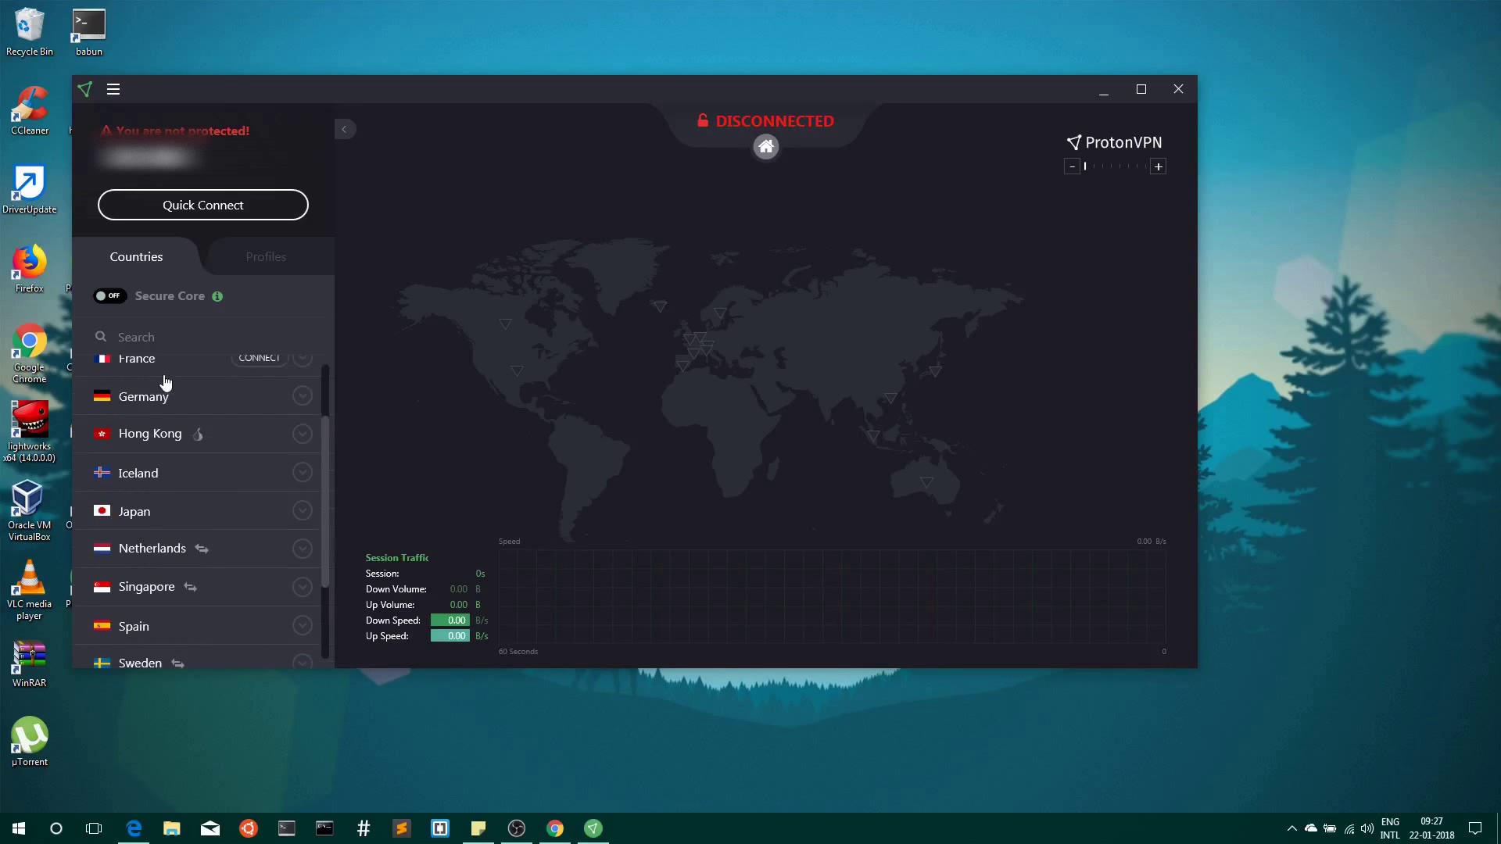
pyautogui.scroll(-2, 166, 382)
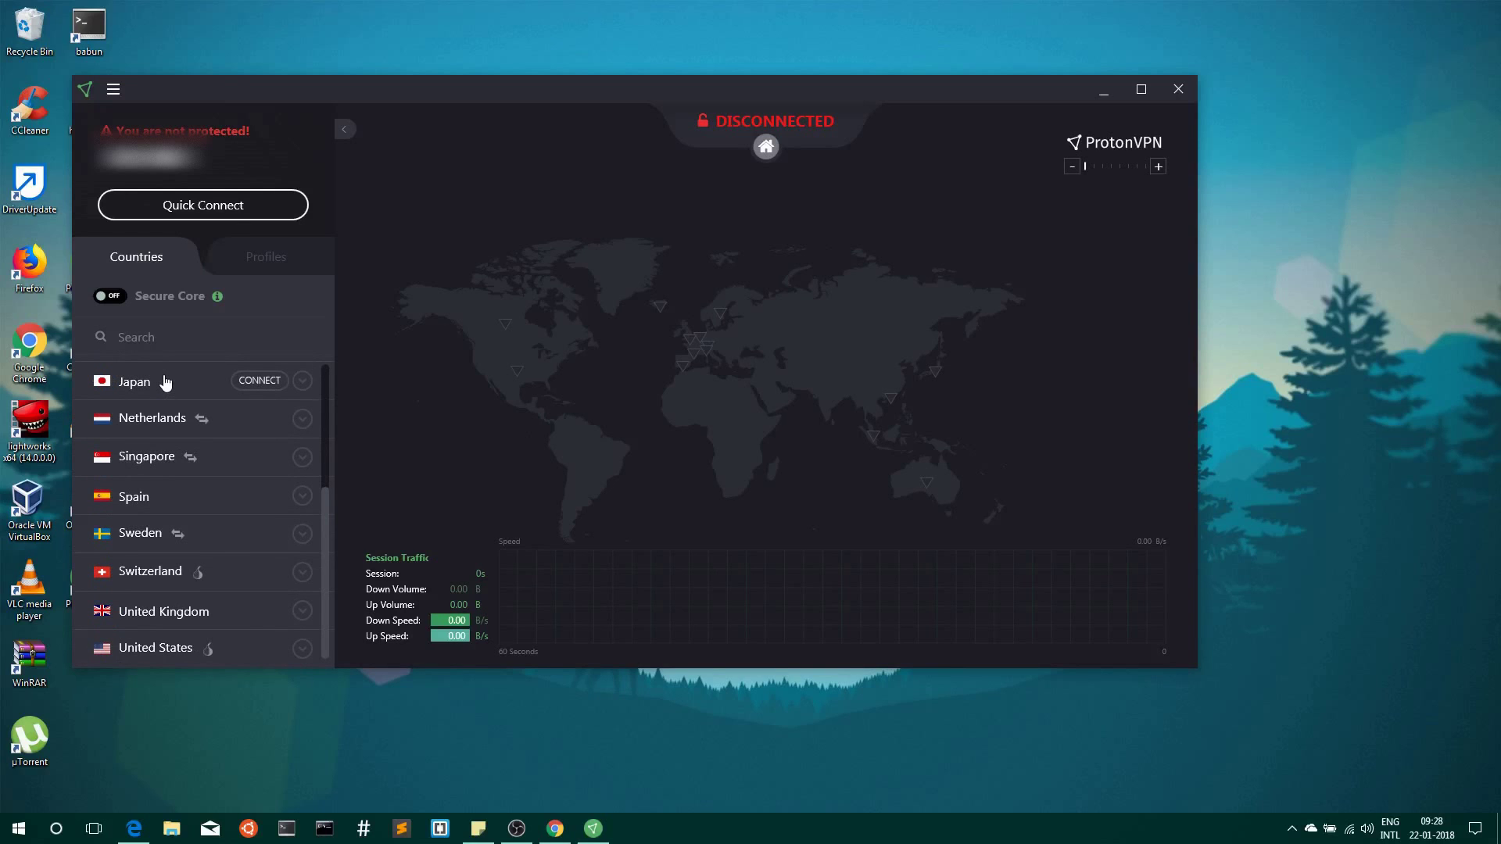
pyautogui.scroll(3, 164, 490)
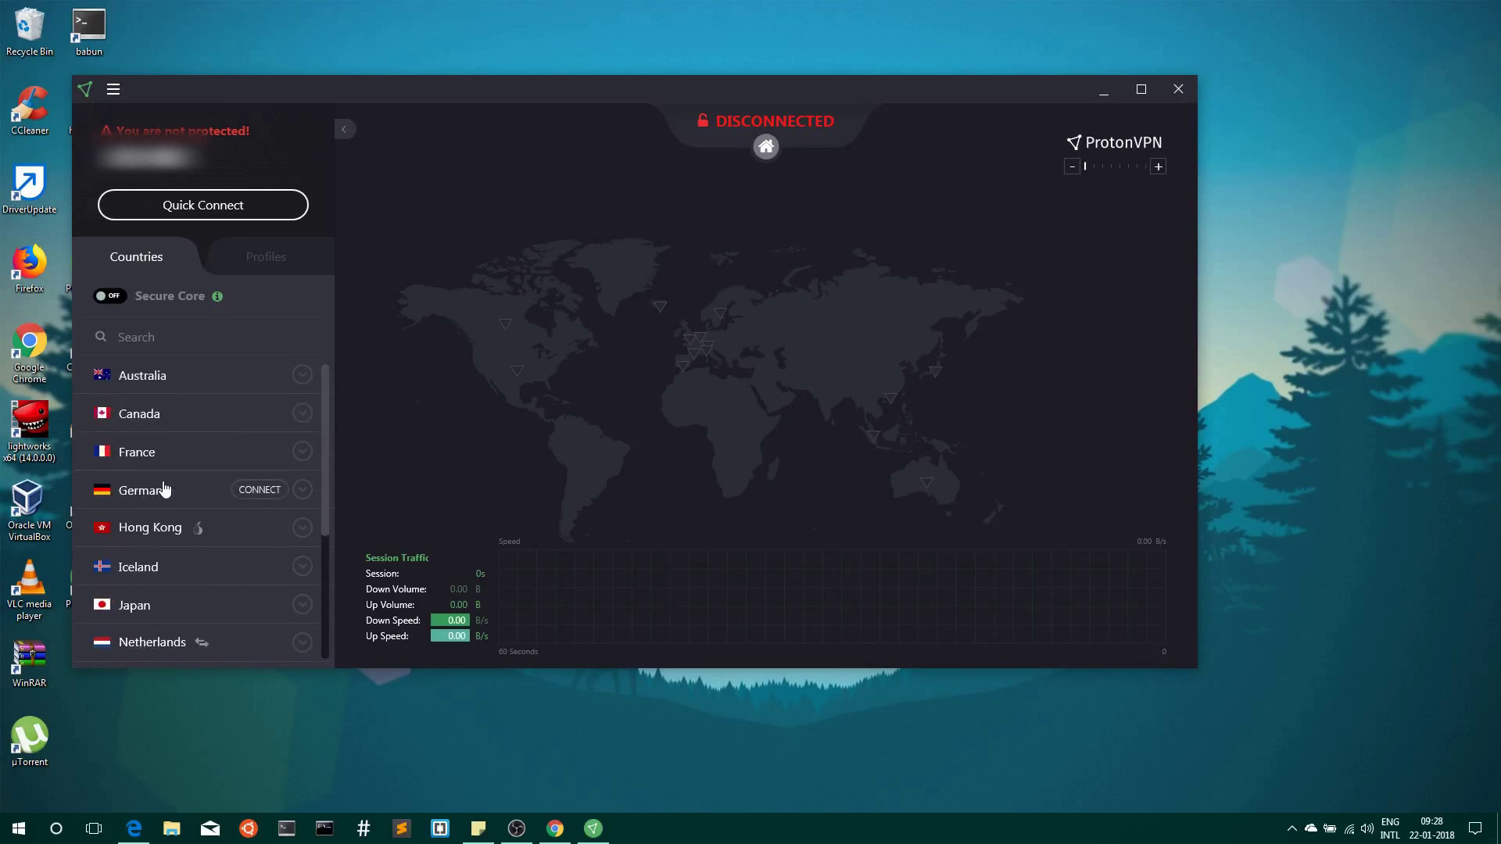
pyautogui.scroll(-2, 168, 469)
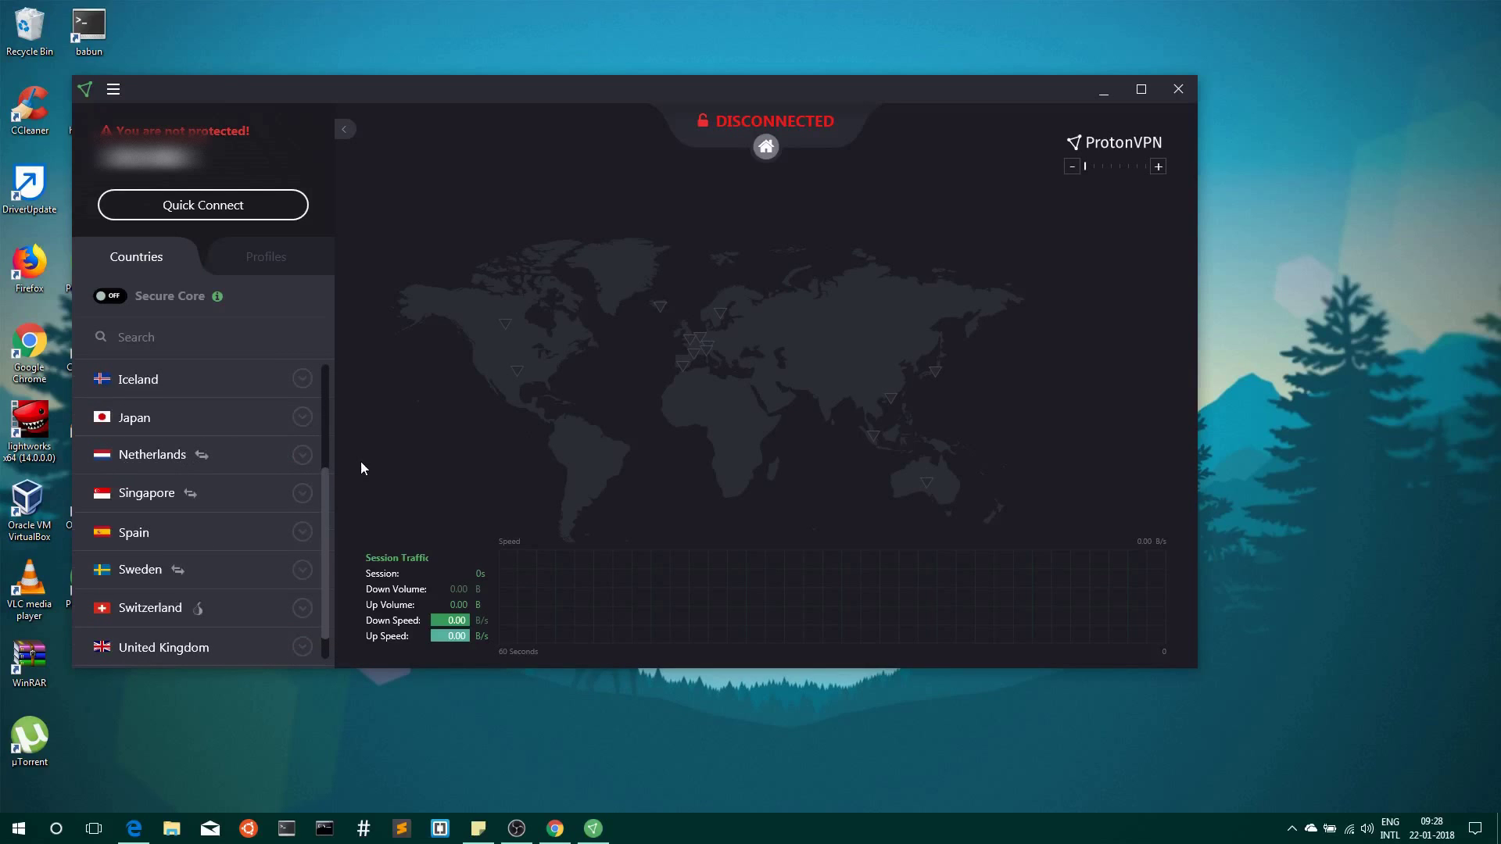
pyautogui.click(301, 457)
pyautogui.click(301, 458)
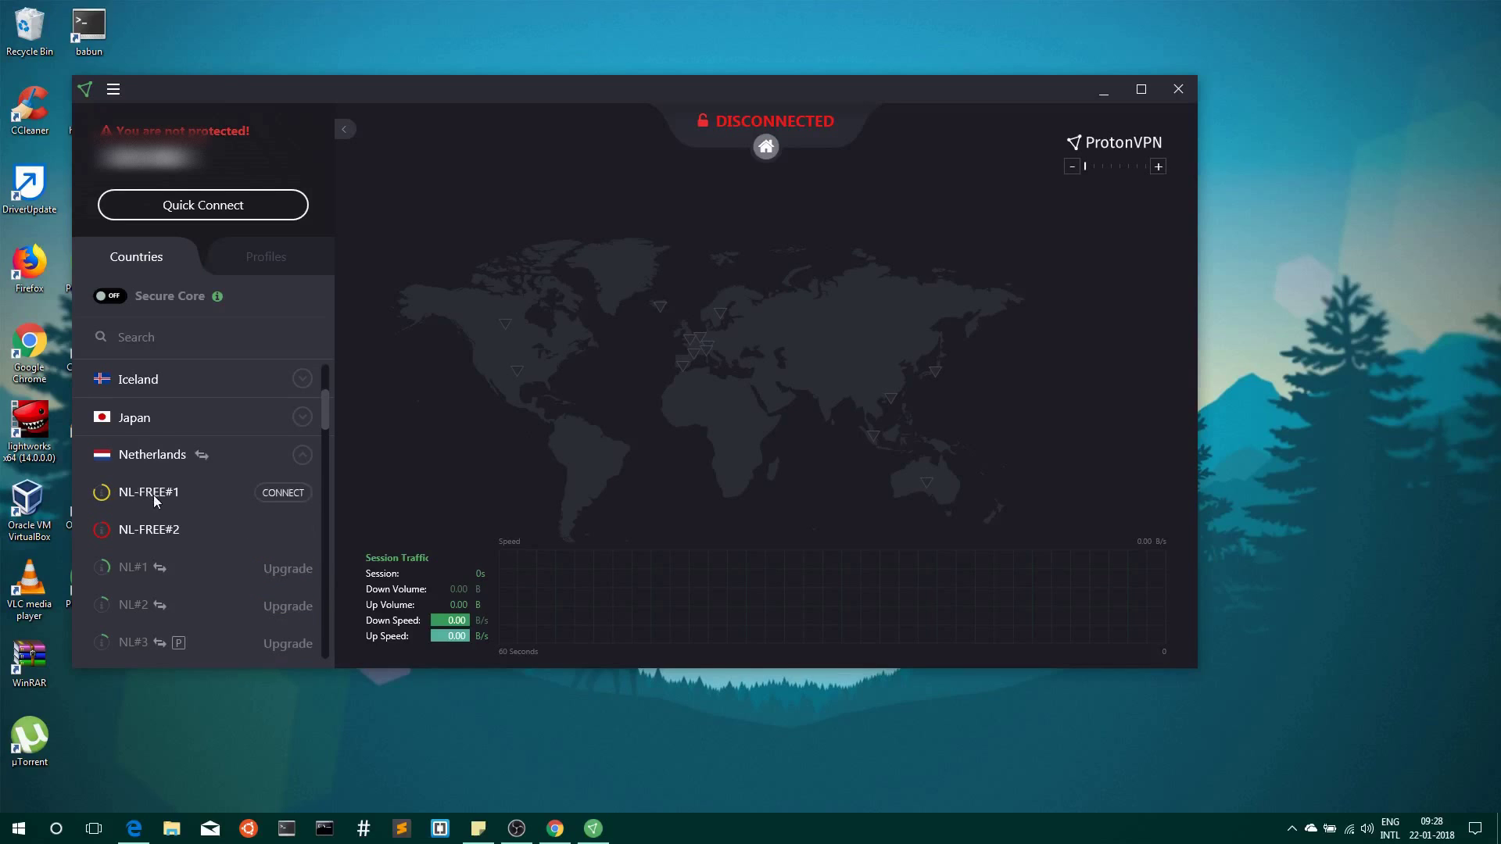
# Step: Connect to the NL-FREE#1 server under Netherlands and wait for CONNECTED status
pyautogui.click(275, 494)
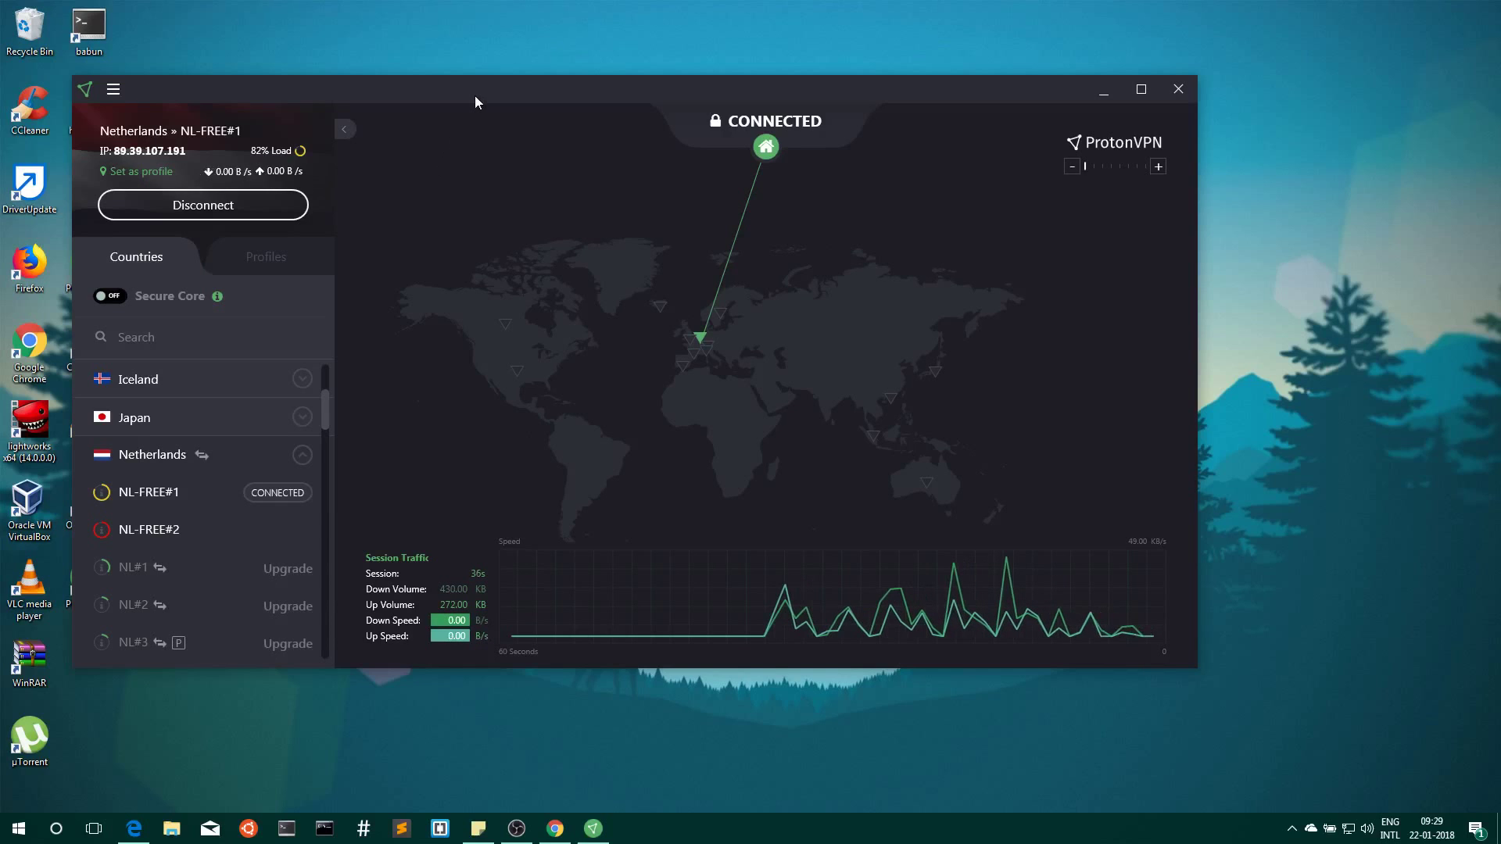
pyautogui.moveTo(475, 92); pyautogui.dragTo(575, 102)
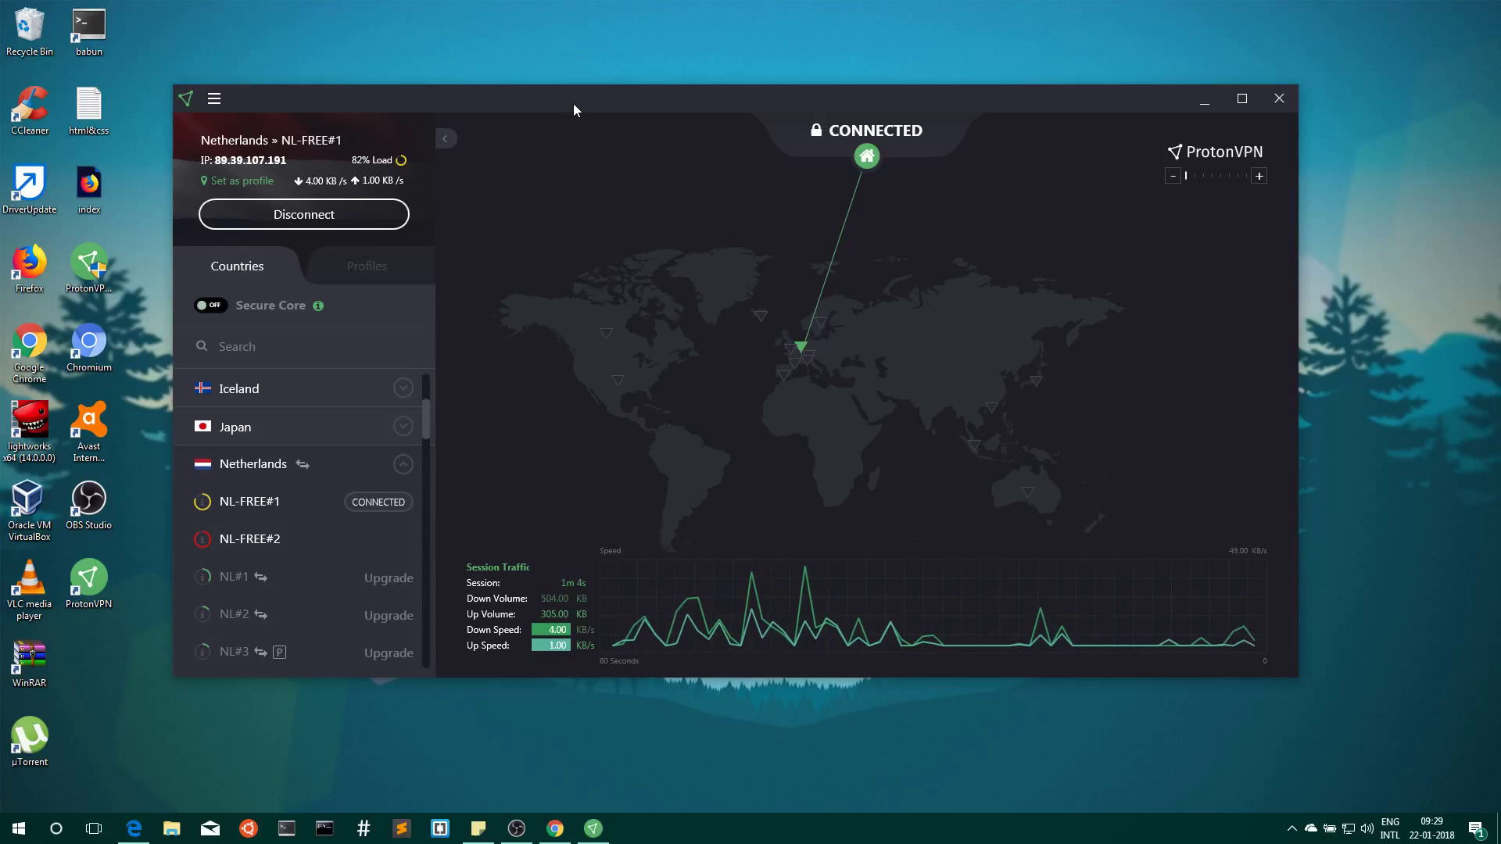
pyautogui.moveTo(574, 103)
pyautogui.mouseDown()
pyautogui.moveTo(560, 128)
pyautogui.moveTo(579, 108)
pyautogui.mouseUp()
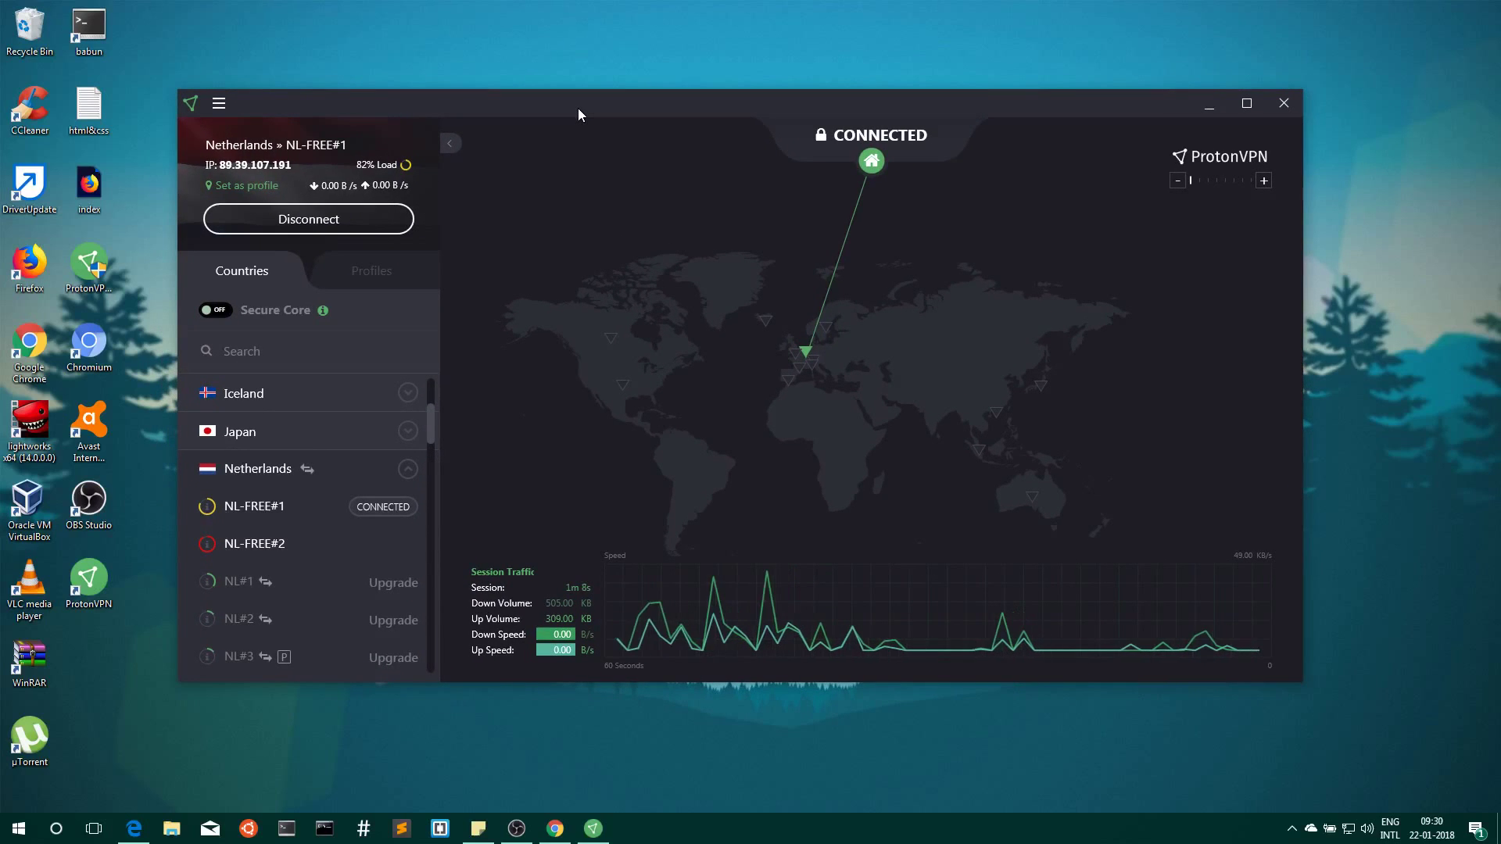